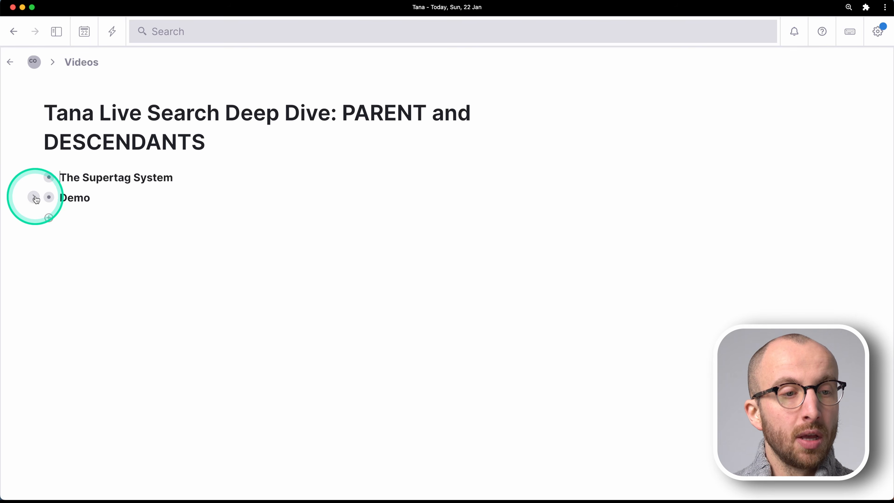
# Expand the Demo node and its design review meeting, and view the meeting's Notes.
pyautogui.click(34, 197)
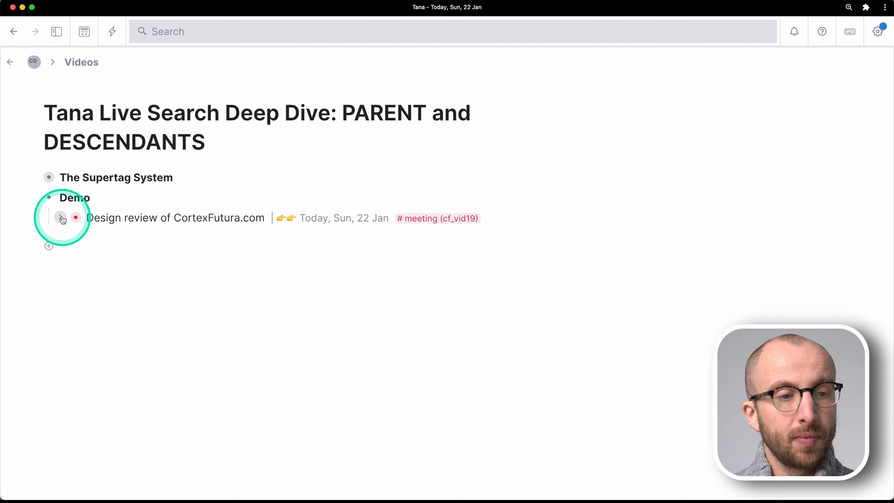
pyautogui.click(60, 217)
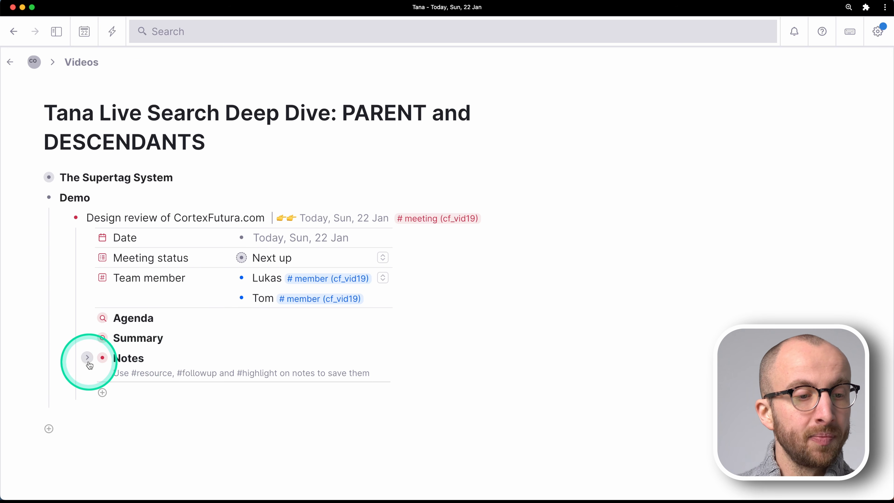
pyautogui.click(87, 357)
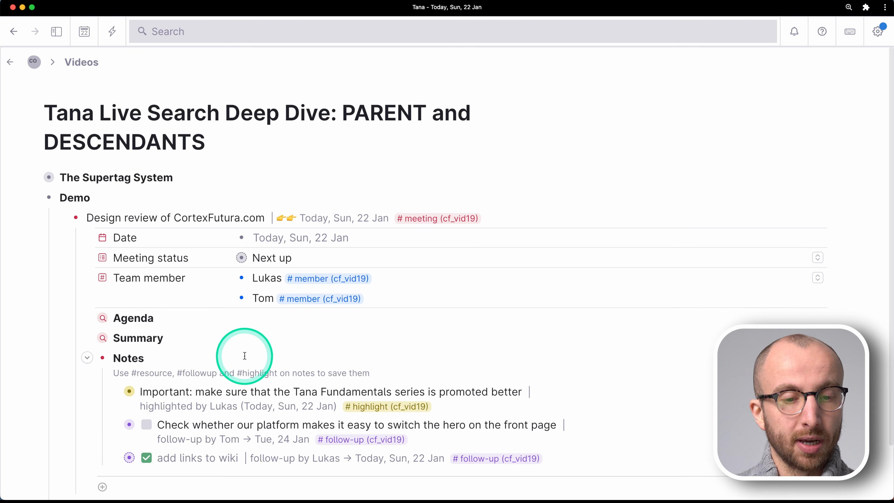
pyautogui.click(86, 363)
# Open the meeting (cf_vid19) supertag configuration and check the Agenda and Summary searches in its template.
pyautogui.click(422, 219)
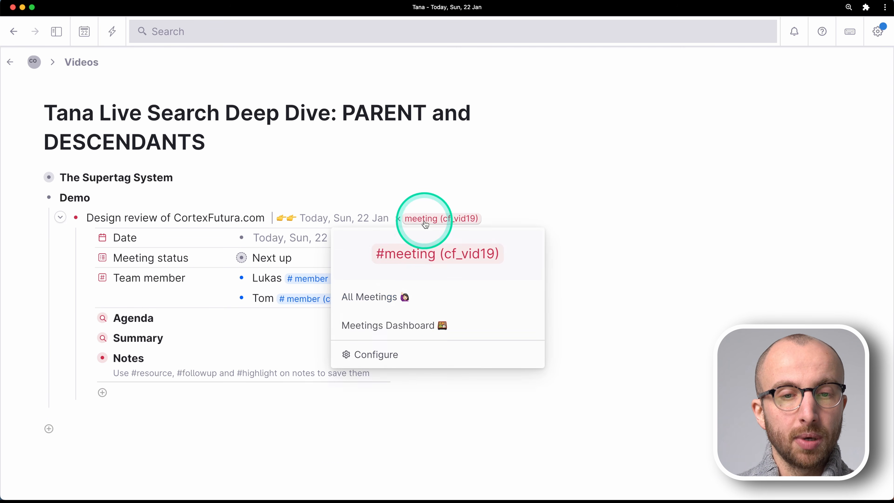
pyautogui.click(404, 356)
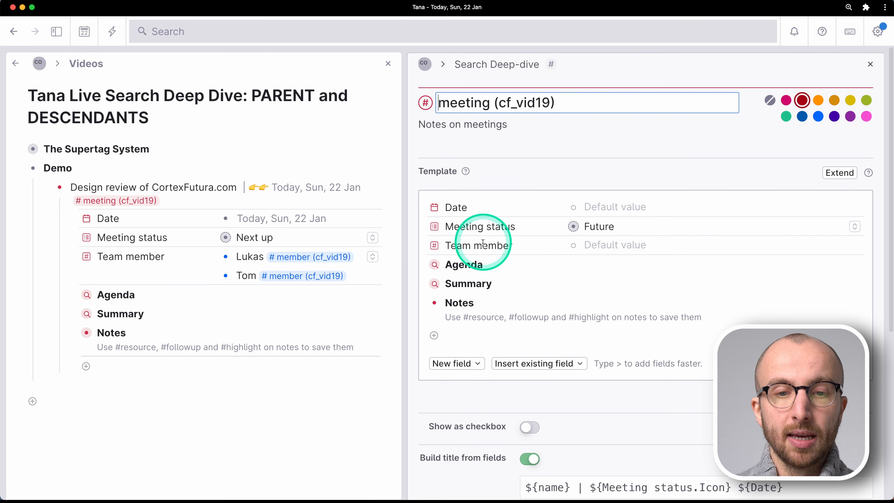
pyautogui.click(419, 264)
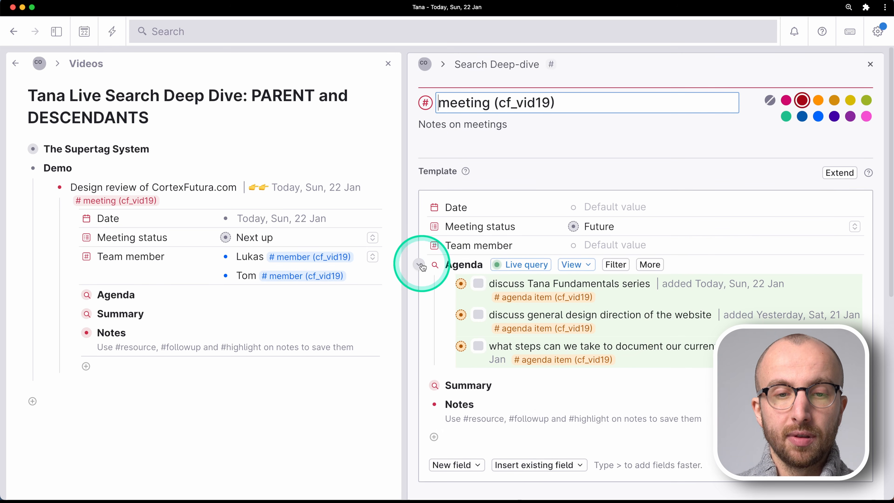
pyautogui.click(419, 264)
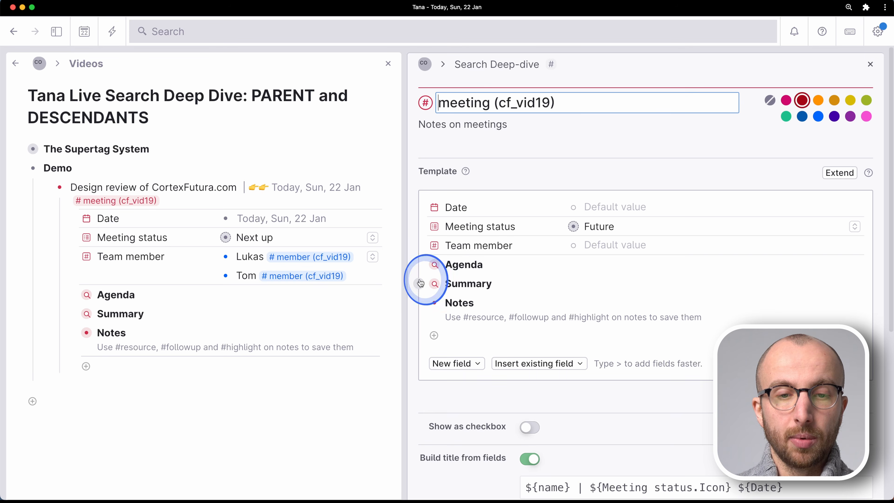
pyautogui.click(419, 283)
pyautogui.click(419, 284)
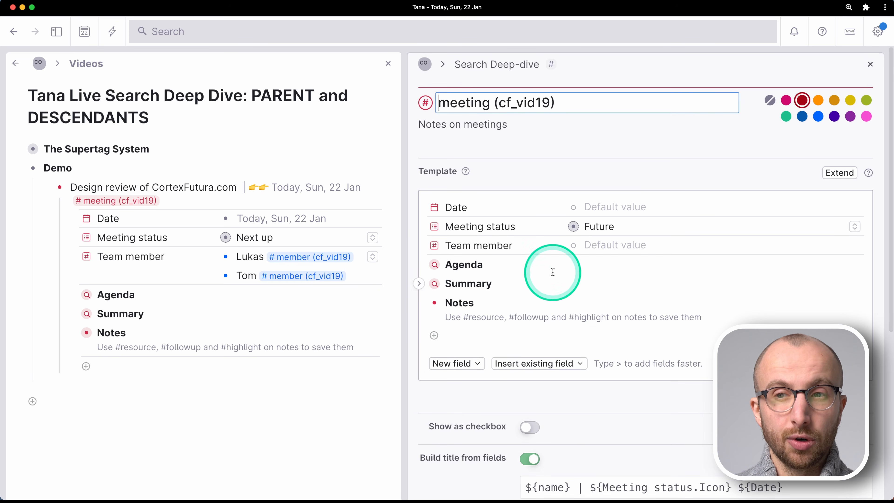
pyautogui.click(872, 63)
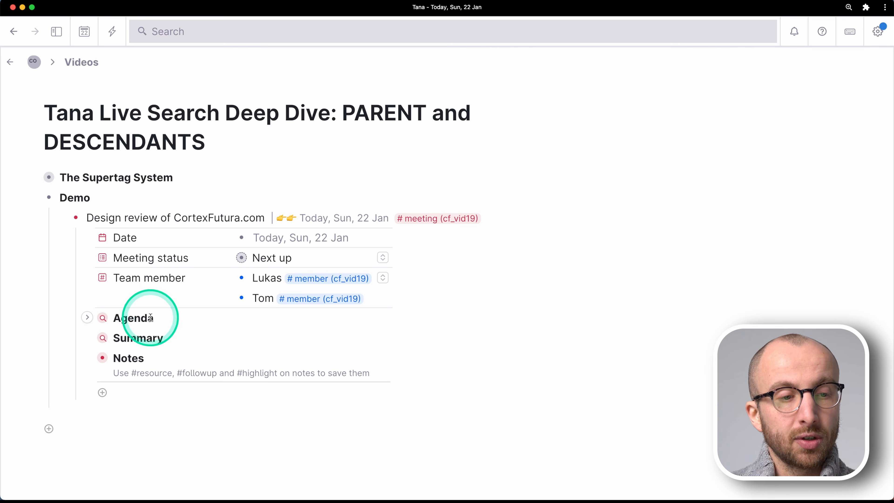
# Open the search expression of the meeting's Agenda live query and examine its NOT DONE and Meeting clauses.
pyautogui.click(88, 319)
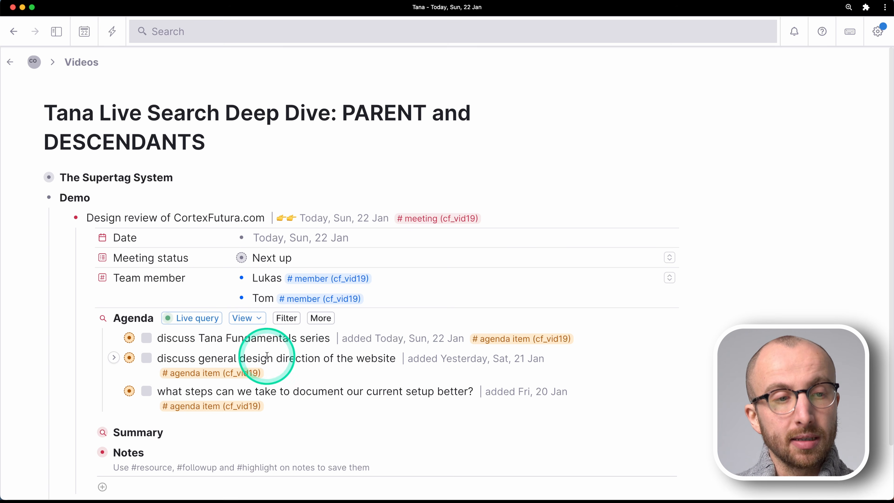
pyautogui.click(186, 316)
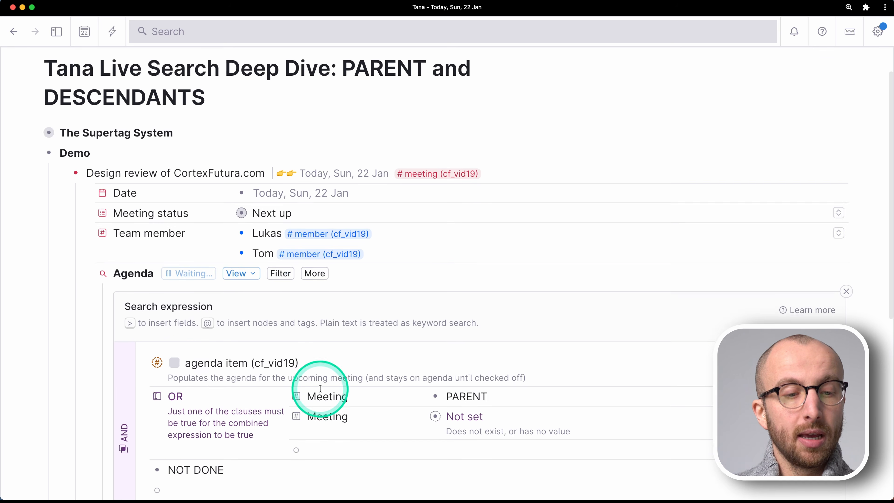
pyautogui.scroll(-5, 246, 335)
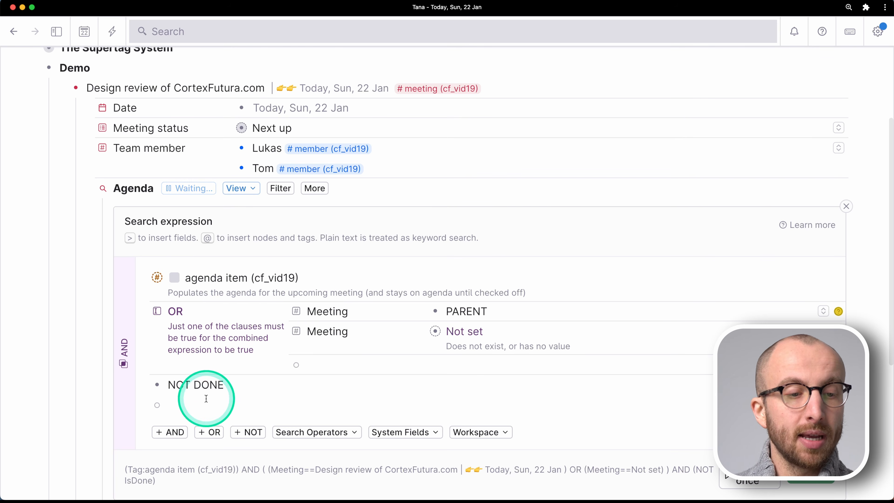
pyautogui.moveTo(169, 384); pyautogui.dragTo(235, 384)
pyautogui.click(241, 384)
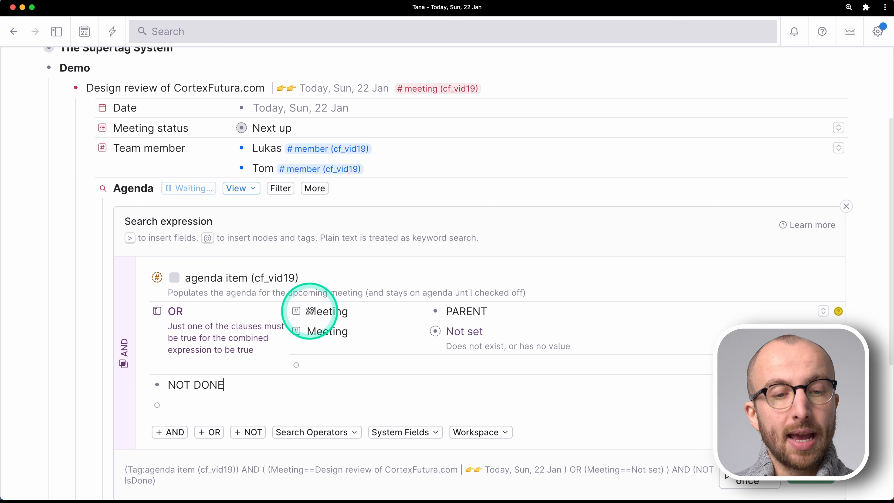
pyautogui.moveTo(310, 310); pyautogui.dragTo(352, 310)
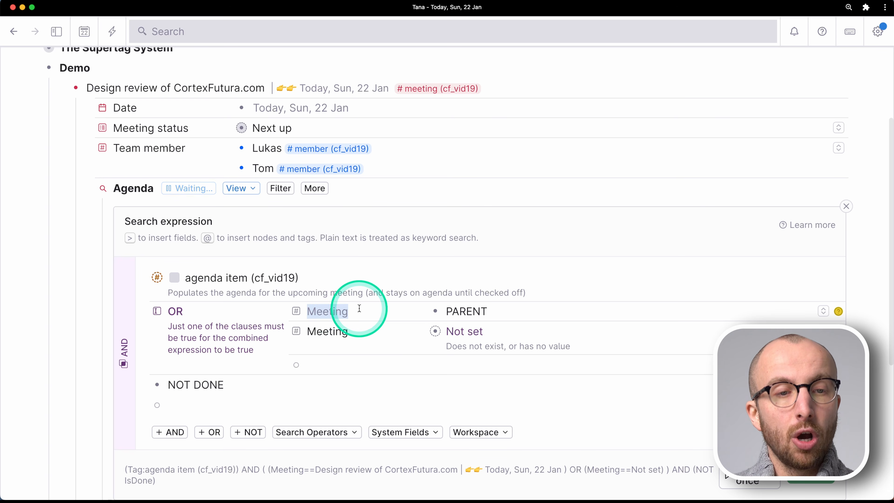
pyautogui.click(361, 292)
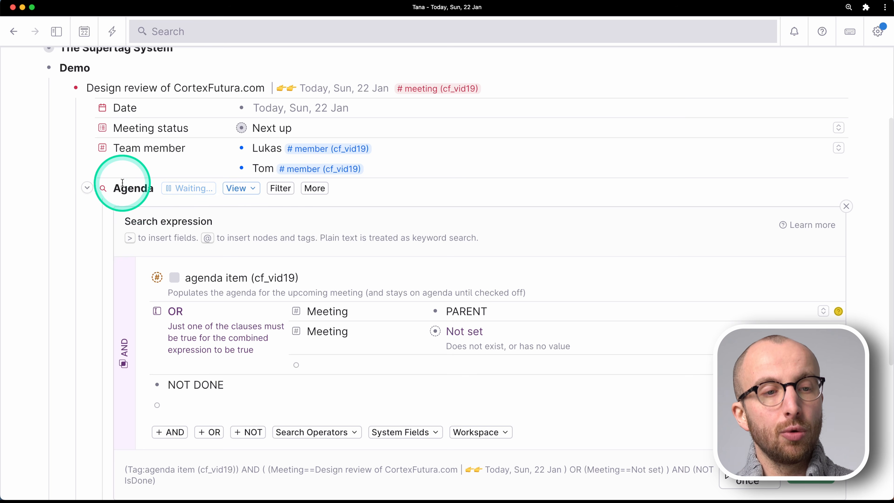
# Compare the PARENT value in the Agenda search expression with the design review meeting node above the search.
pyautogui.moveTo(114, 187); pyautogui.dragTo(146, 188)
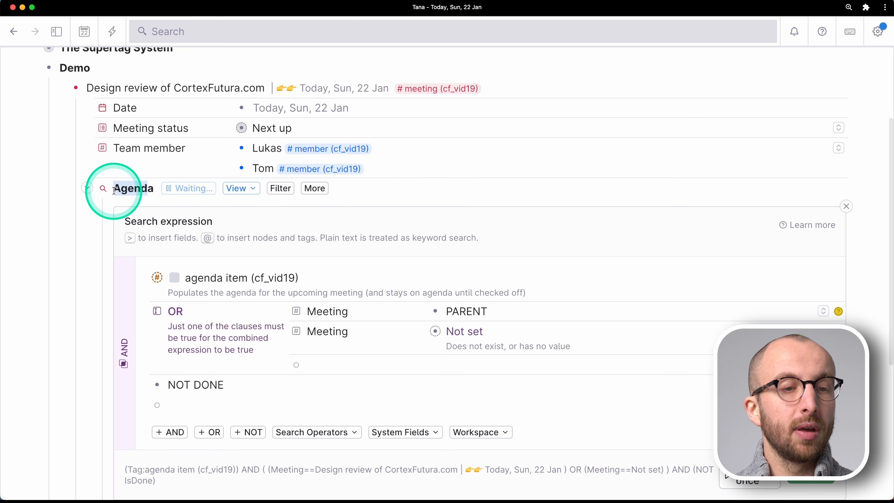
pyautogui.moveTo(87, 88); pyautogui.dragTo(249, 85)
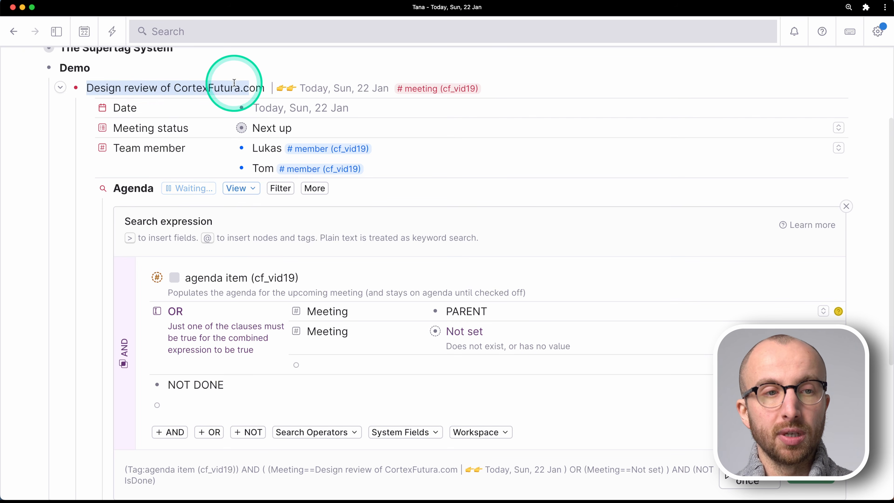
pyautogui.click(463, 311)
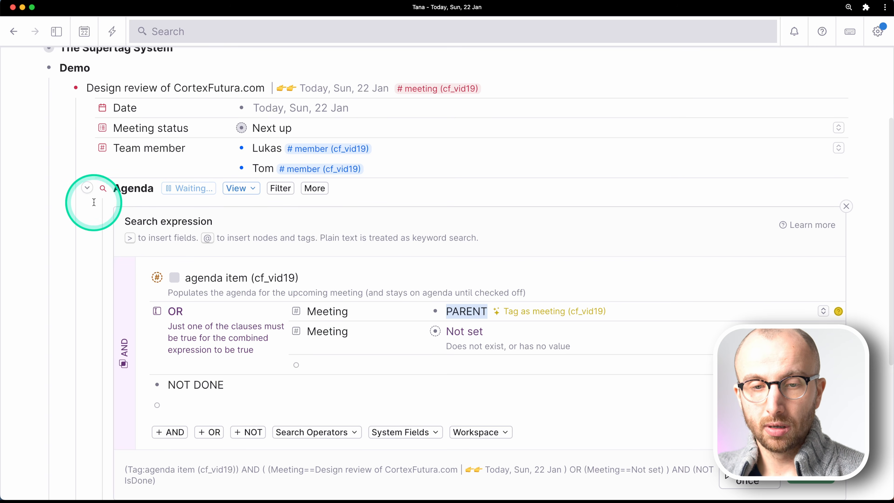
pyautogui.moveTo(86, 88); pyautogui.dragTo(250, 86)
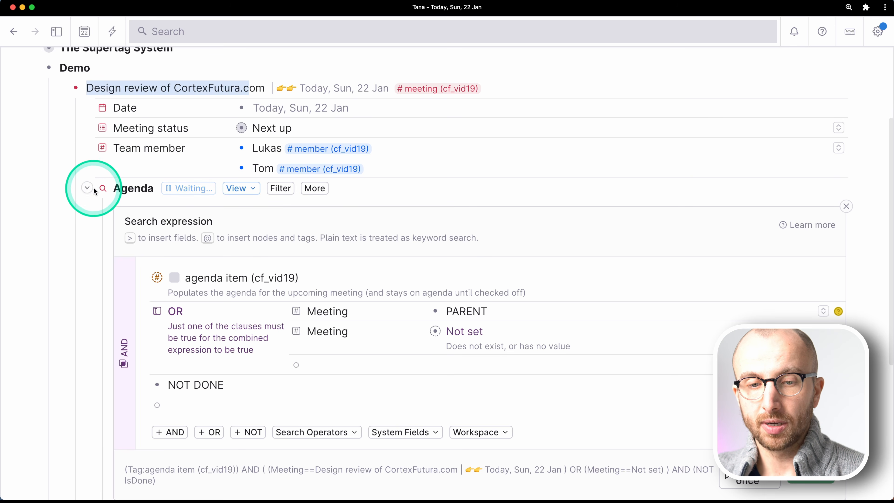
# Show the fields of the agenda item "discuss Tana Fundamentals series" and compare its Meeting value with the parent meeting.
pyautogui.click(87, 188)
pyautogui.click(87, 317)
pyautogui.click(116, 273)
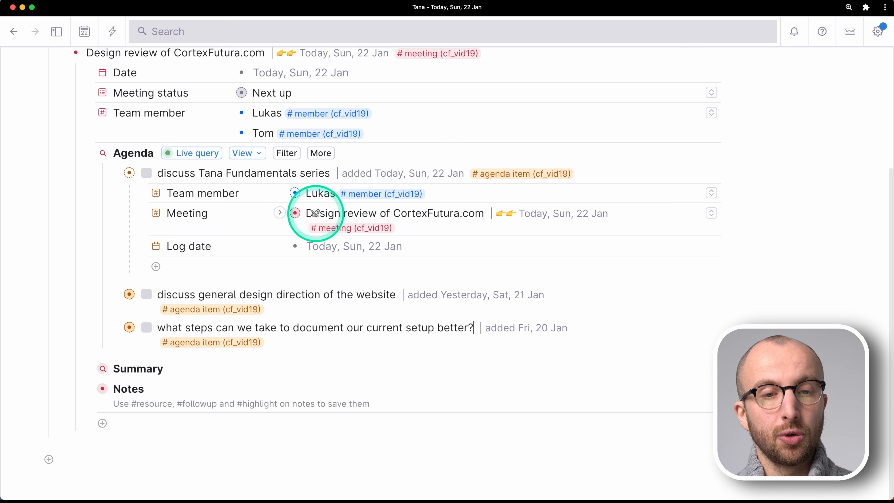
pyautogui.scroll(3, 315, 213)
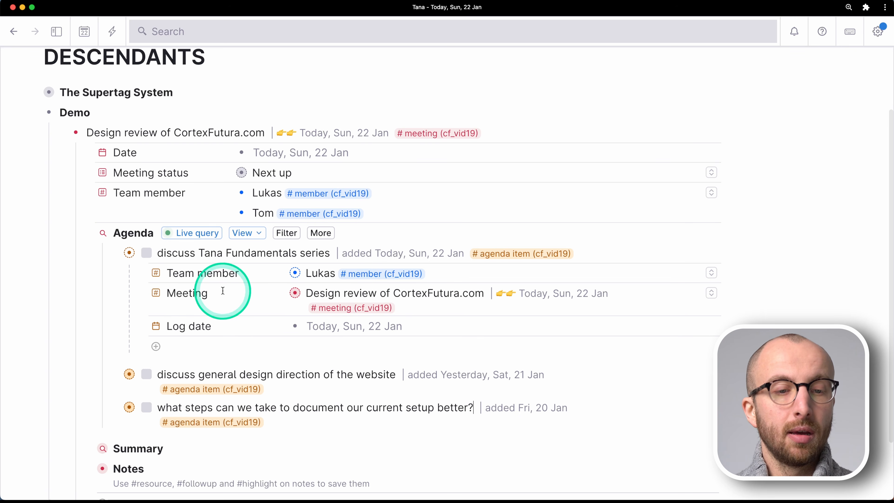
pyautogui.moveTo(98, 134); pyautogui.dragTo(189, 135)
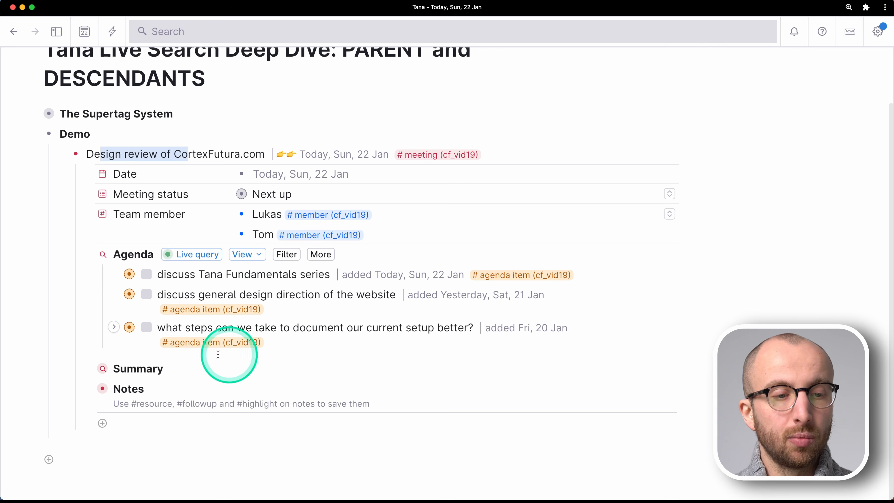
# Open the agenda item "discuss general design direction of the website" and view its day page and the preceding day's page.
pyautogui.click(132, 293)
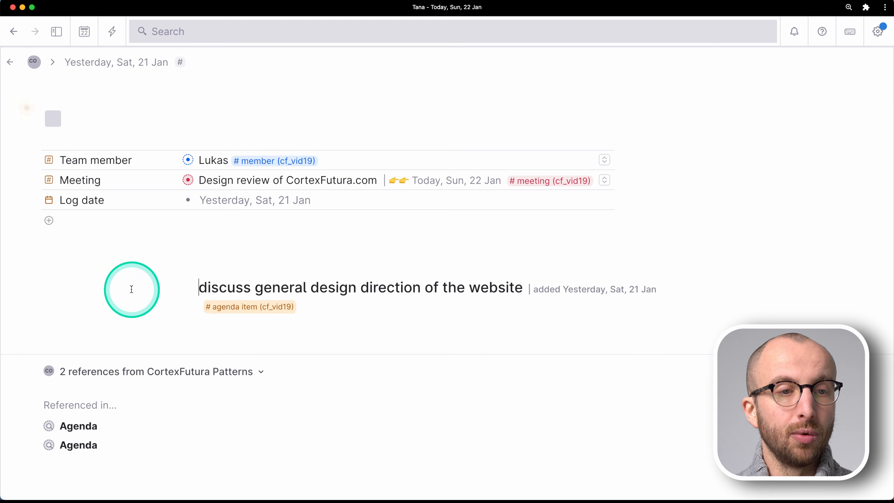
pyautogui.click(112, 61)
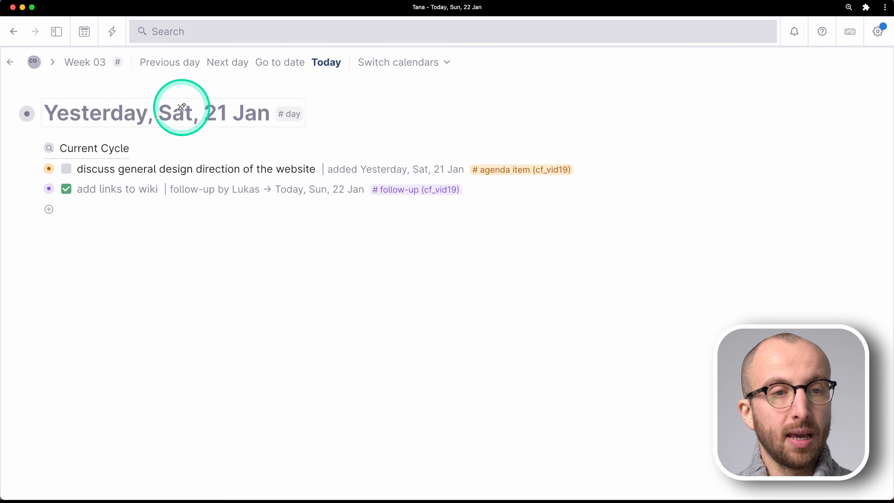
pyautogui.click(154, 64)
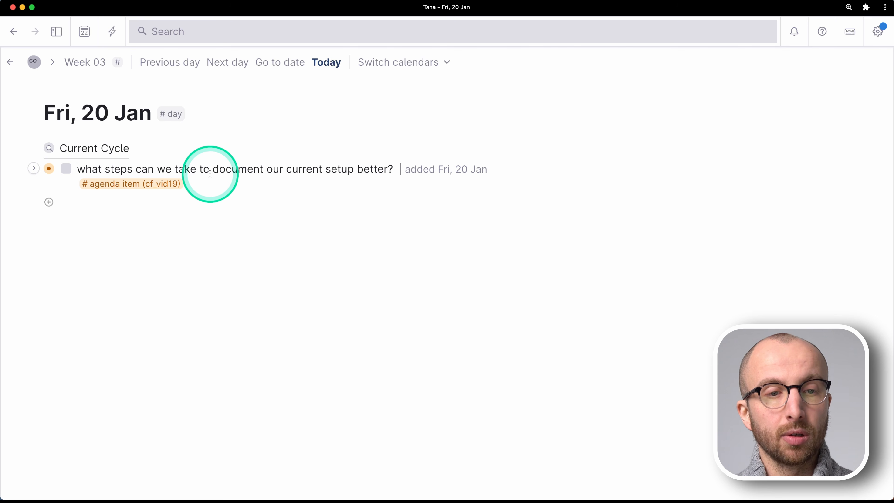
# Go to today's page, open the design review meeting on its own page and expand its Agenda.
pyautogui.click(327, 62)
pyautogui.click(48, 424)
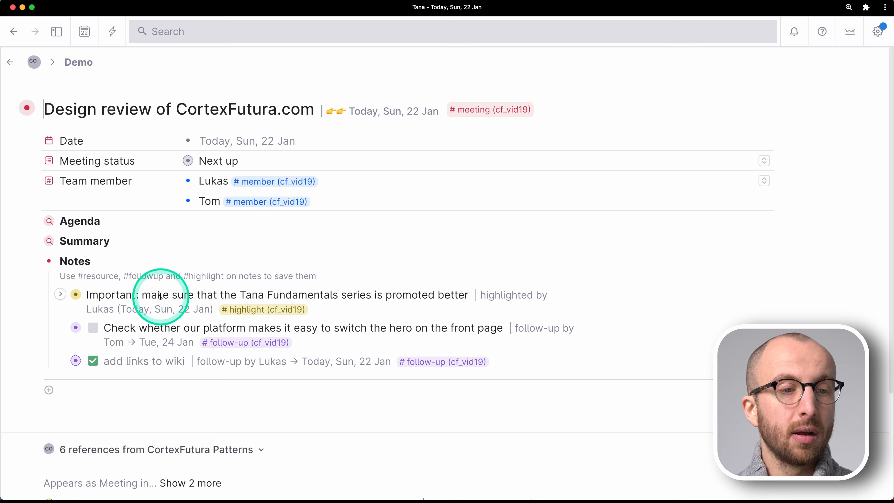
pyautogui.click(35, 221)
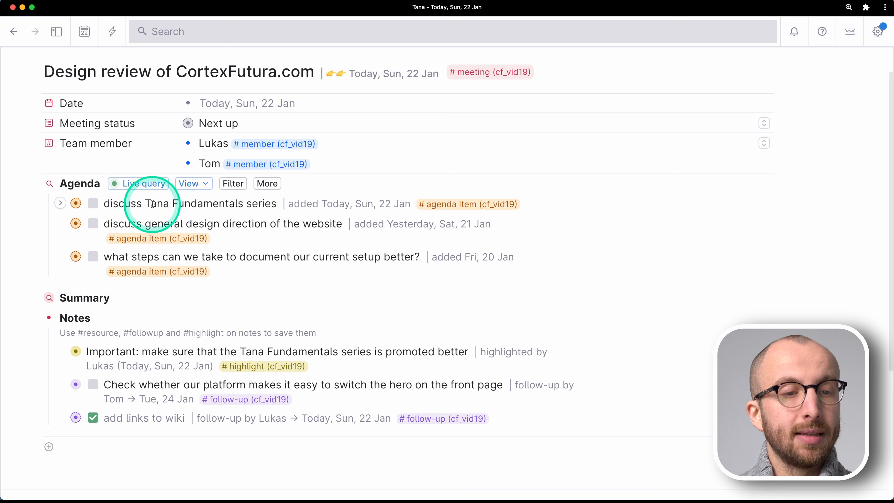
# Add references to the agenda items "discuss Tana Fundamentals series" and "discuss general design direction of the website" to the parent meeting.
pyautogui.hotkey('shift', 'Tab')
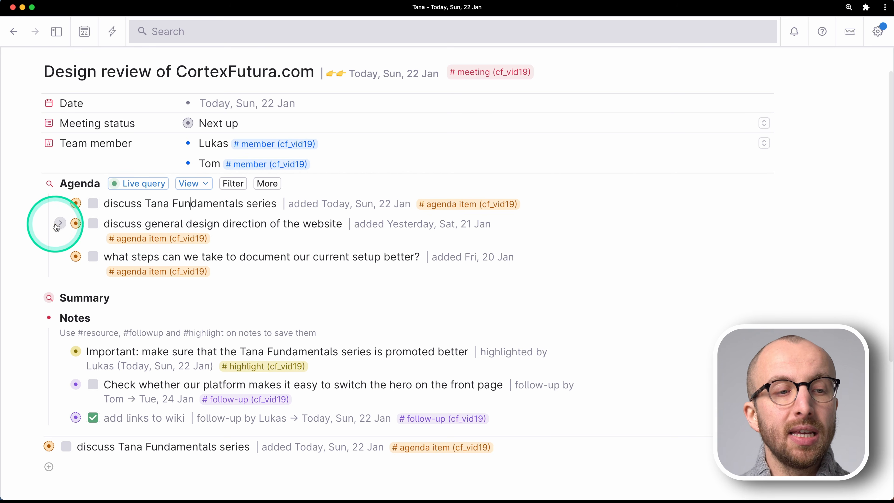
pyautogui.click(60, 203)
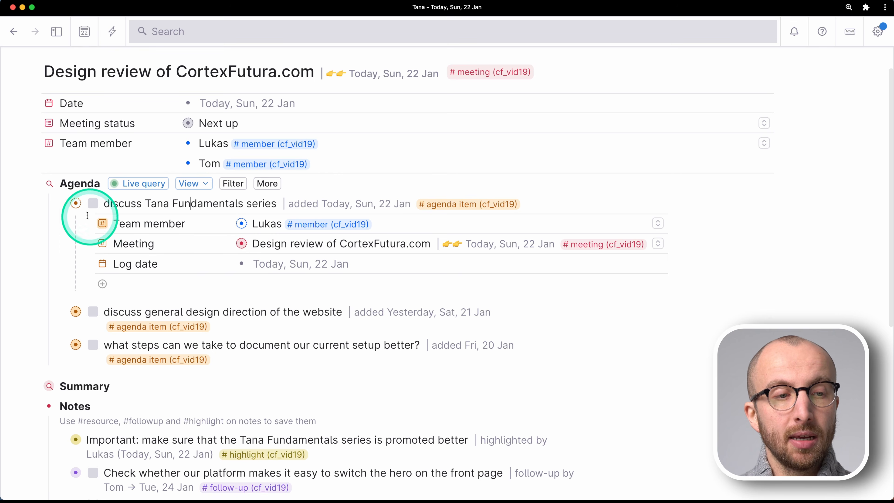
pyautogui.click(60, 203)
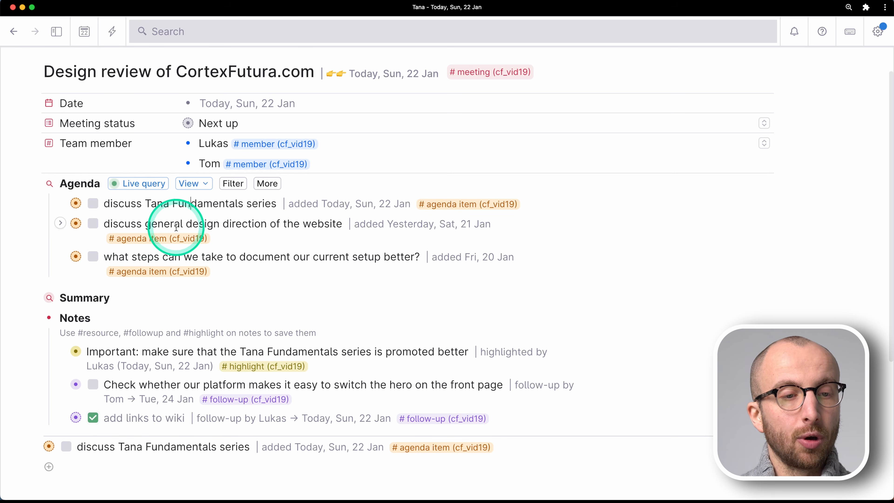
pyautogui.press('super+shift+p')
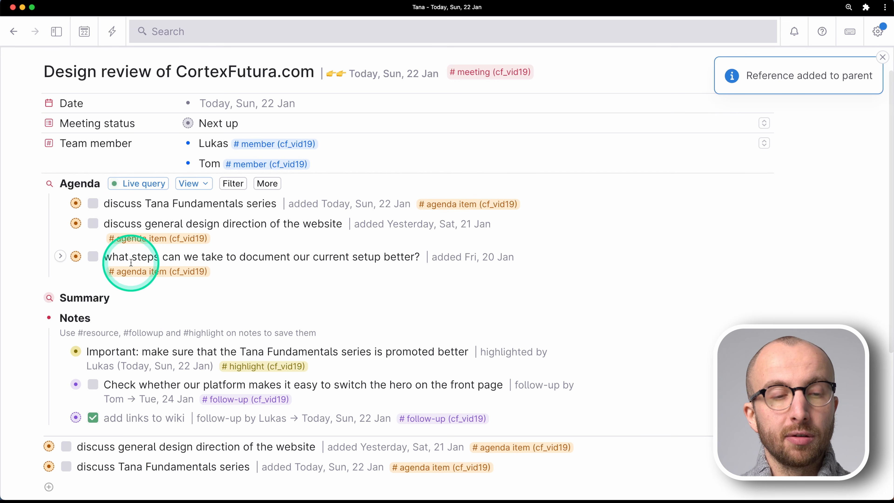
# Collapse and re-expand the Agenda search, and view the fields of "discuss Tana Fundamentals series".
pyautogui.click(33, 183)
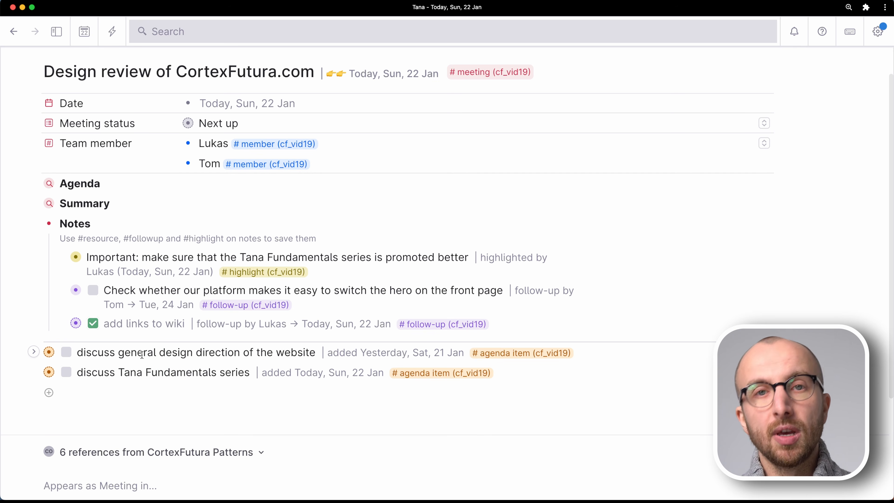
pyautogui.press('super+Down')
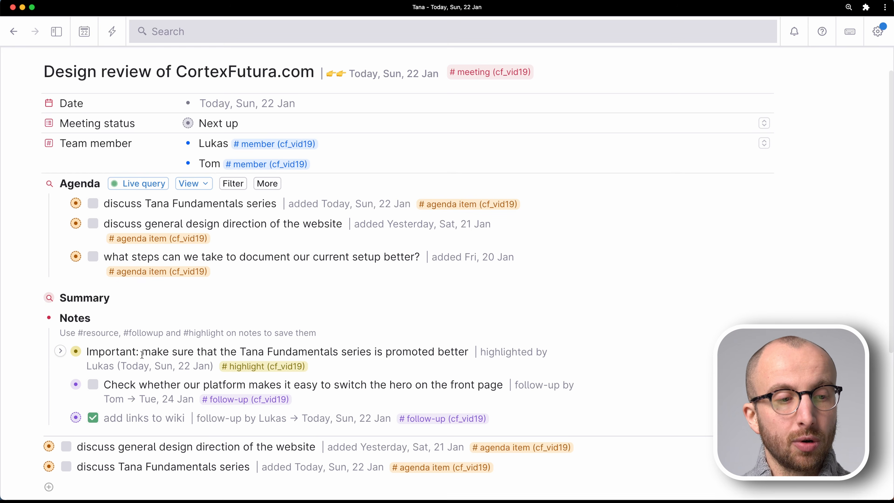
pyautogui.press('super+Down')
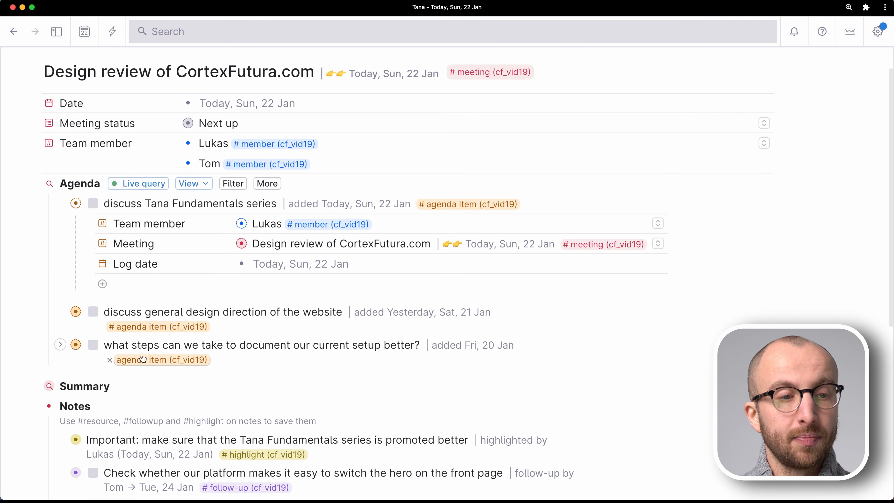
pyautogui.click(60, 204)
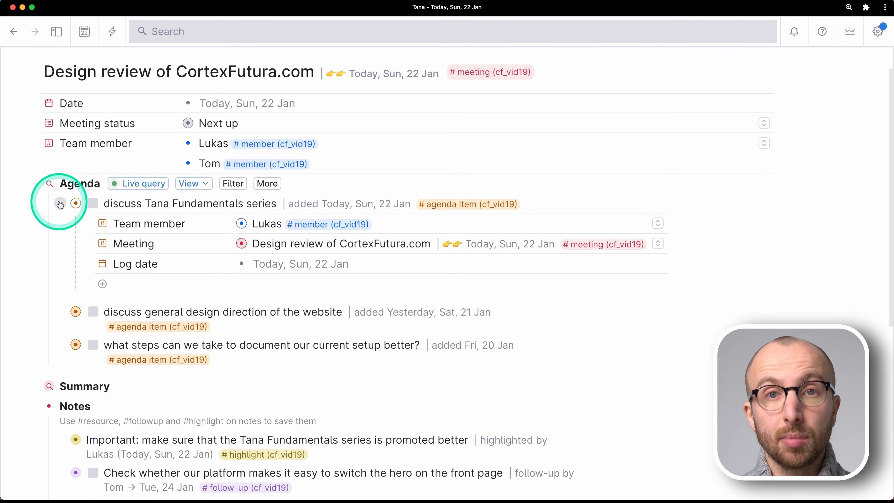
# Expand the design review meeting's Summary in the Demo, examine its live search expression and collapse the Summary again.
pyautogui.click(35, 181)
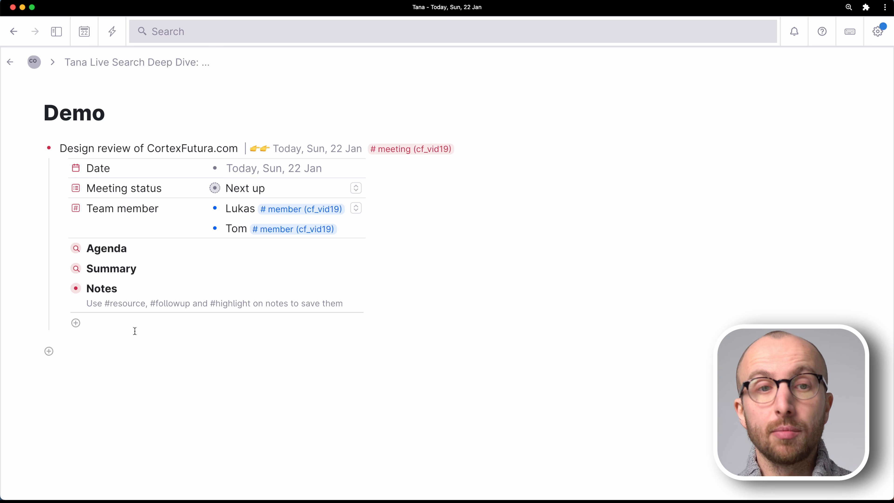
pyautogui.click(61, 268)
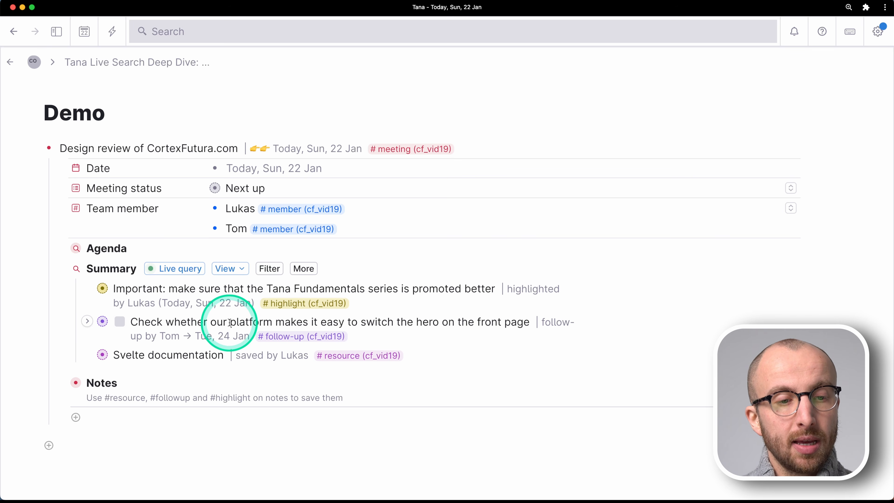
pyautogui.click(174, 269)
pyautogui.scroll(-4, 235, 329)
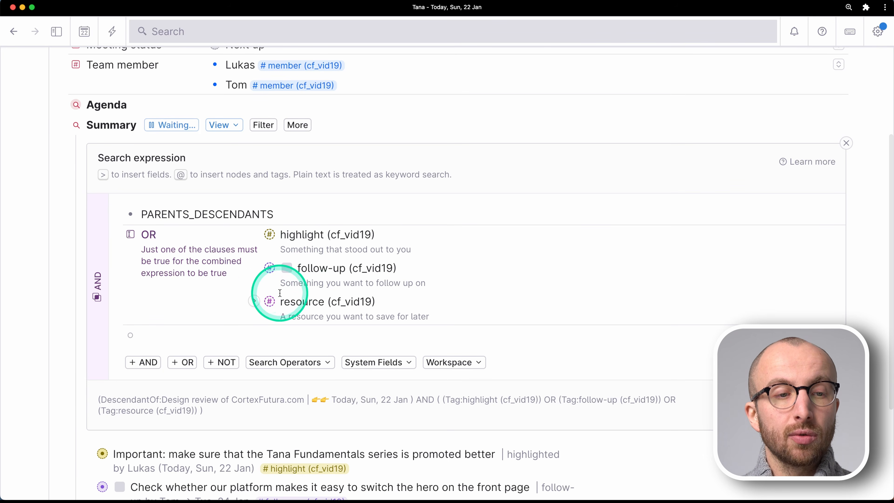
pyautogui.scroll(3, 266, 285)
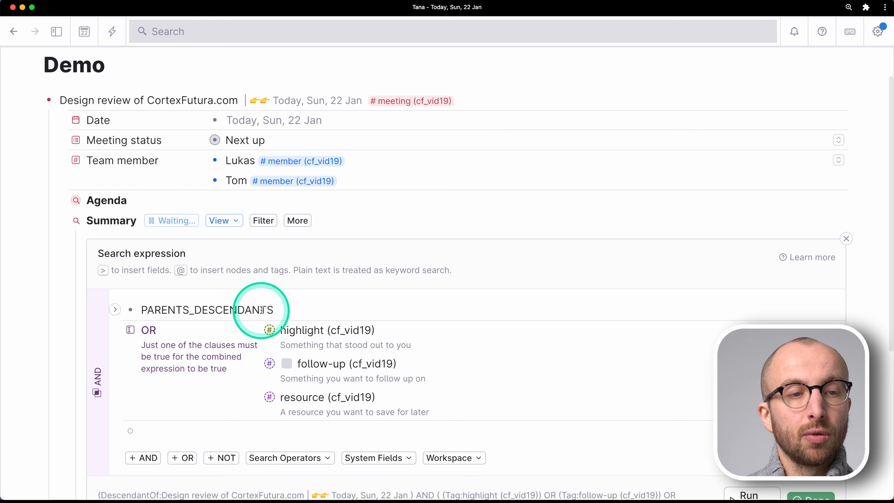
pyautogui.scroll(-1, 260, 306)
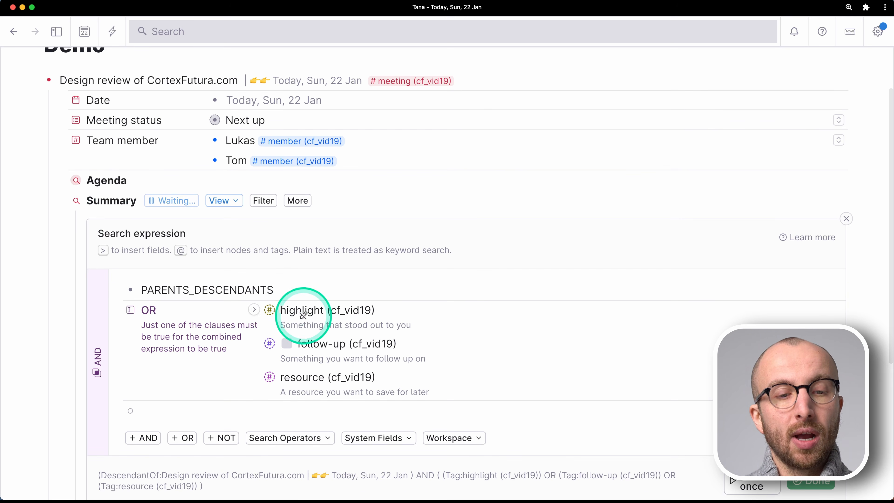
pyautogui.scroll(3, 321, 368)
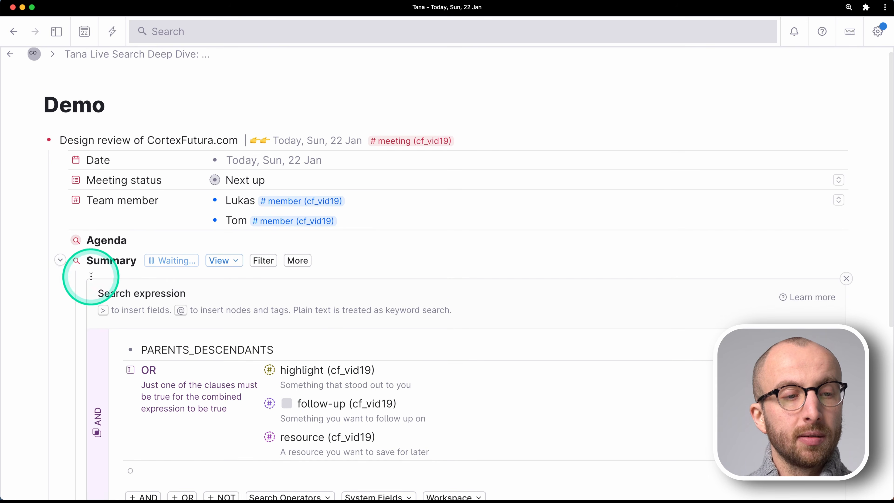
pyautogui.click(60, 260)
# Highlight the meeting's title and the PARENTS_DESCENDANTS operator in the Summary's search expression, and collapse the Summary.
pyautogui.moveTo(59, 146); pyautogui.dragTo(237, 145)
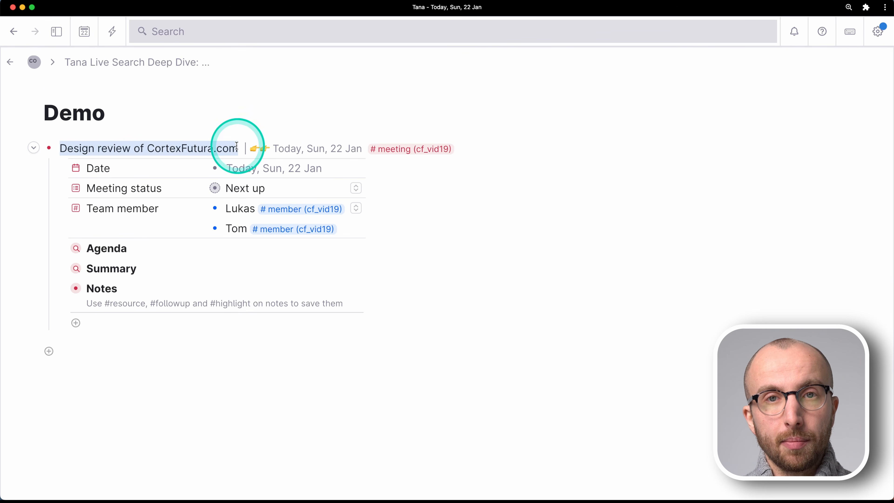
pyautogui.click(156, 274)
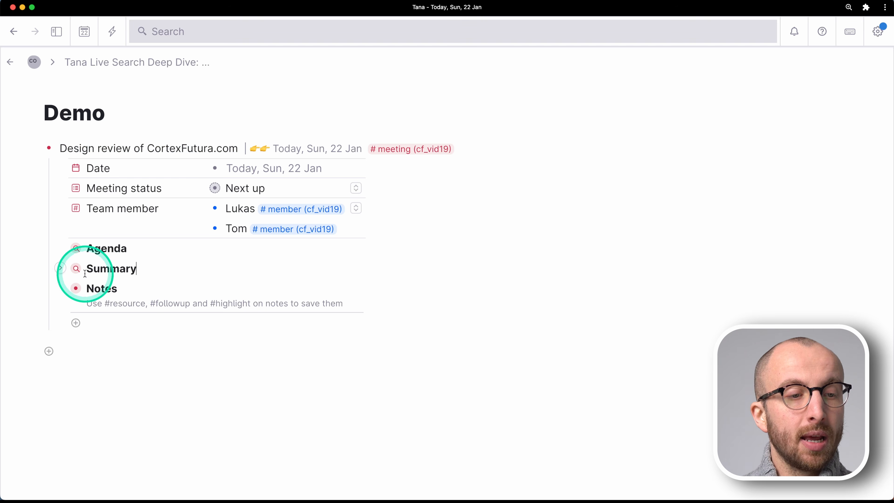
pyautogui.click(61, 269)
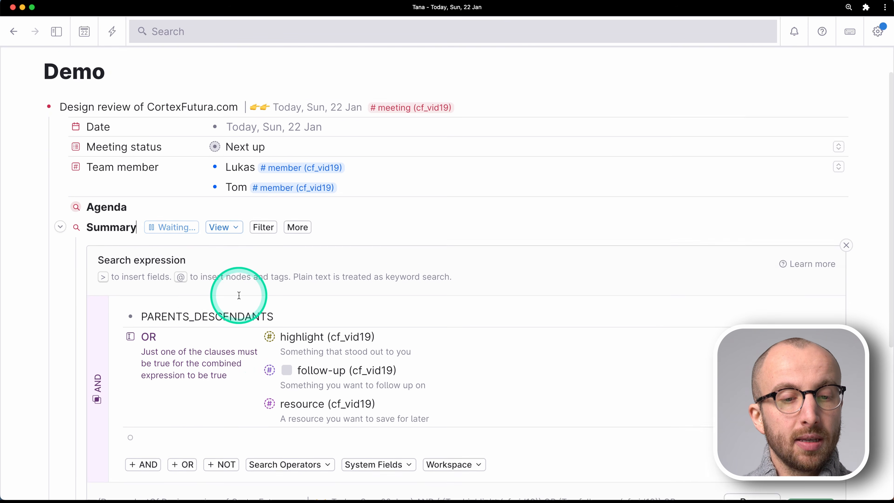
pyautogui.scroll(-3, 238, 295)
pyautogui.moveTo(141, 251); pyautogui.dragTo(274, 246)
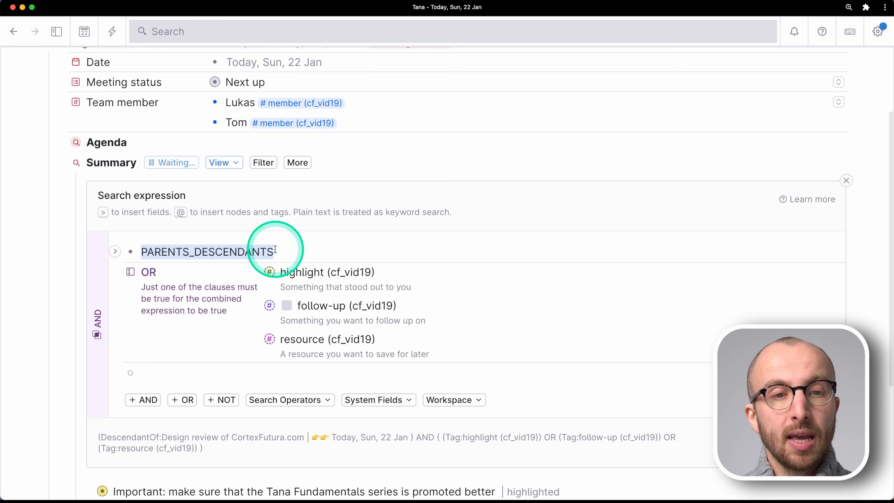
pyautogui.scroll(2, 275, 248)
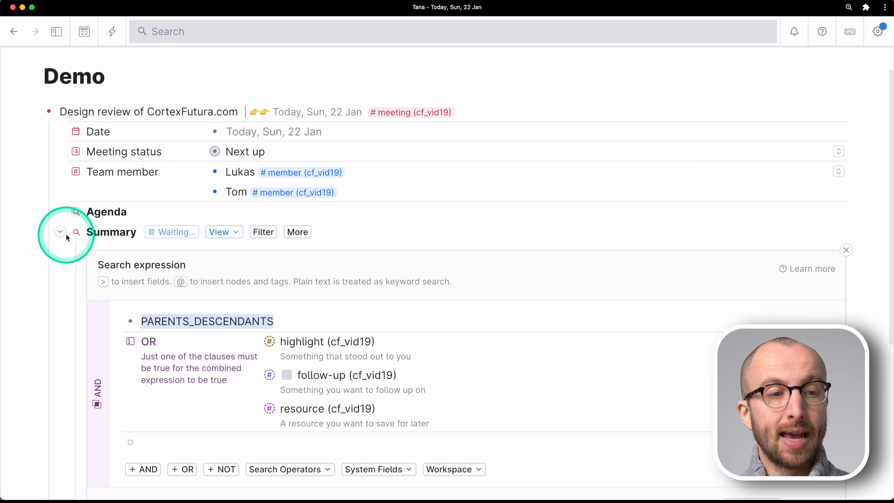
pyautogui.click(66, 234)
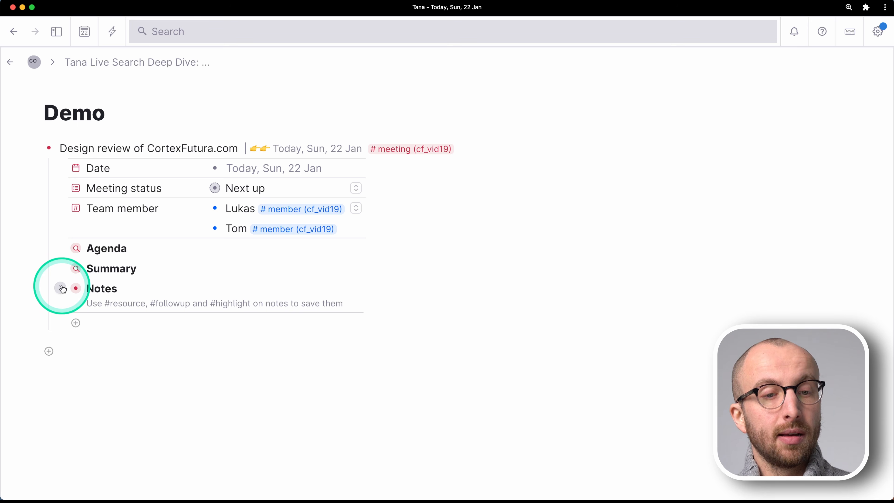
# Expand the Notes and the follow-up about switching the front-page hero, and compare its contents with the Summary's search expression and results.
pyautogui.click(60, 288)
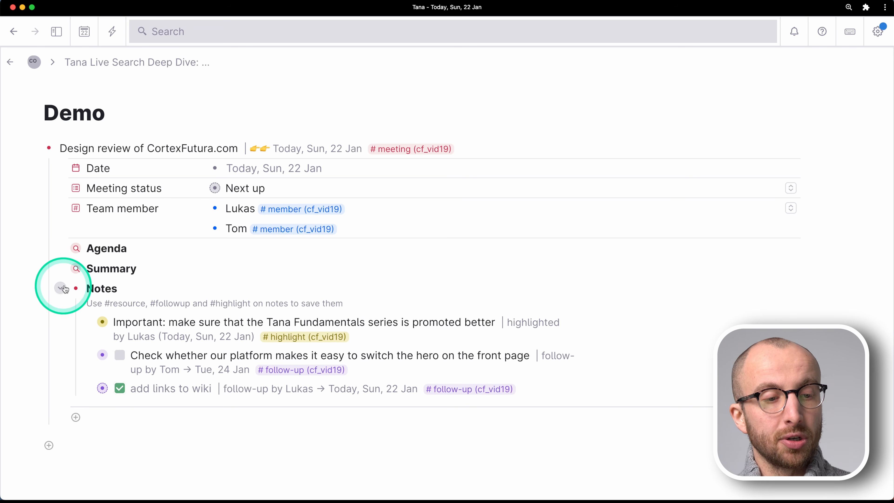
pyautogui.click(87, 353)
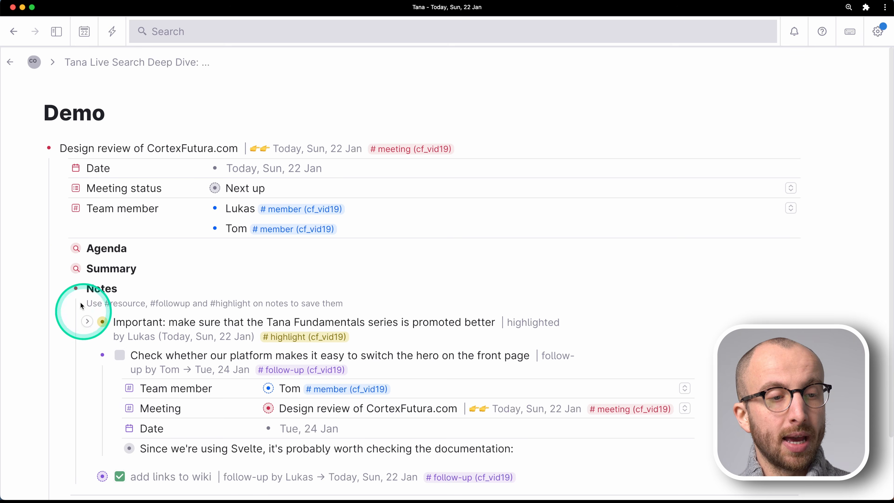
pyautogui.click(62, 267)
pyautogui.scroll(-2, 120, 300)
pyautogui.scroll(-4, 120, 299)
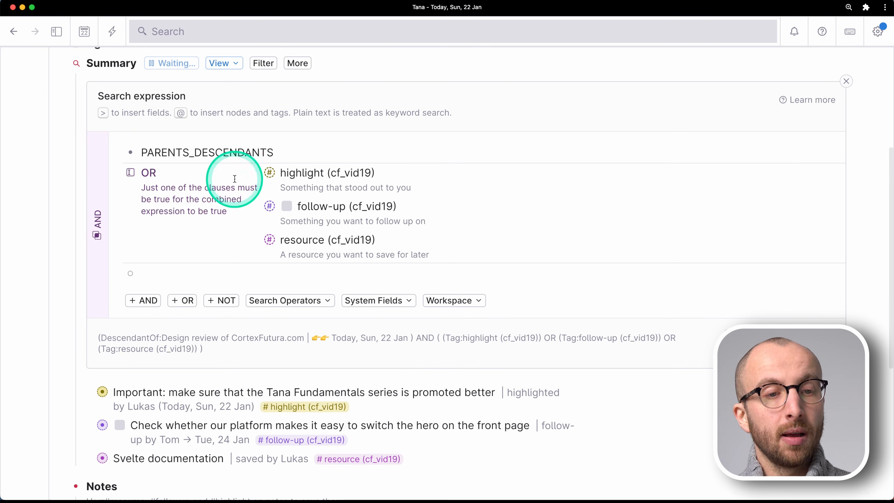
pyautogui.click(824, 338)
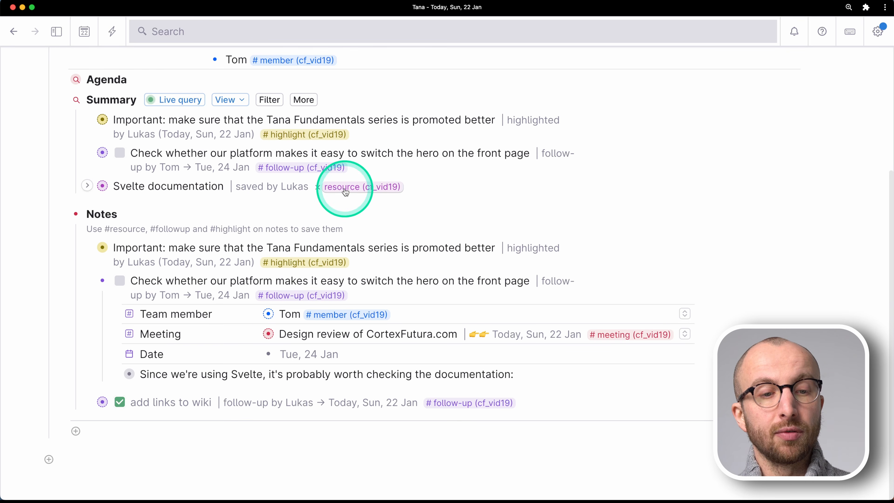
pyautogui.click(114, 373)
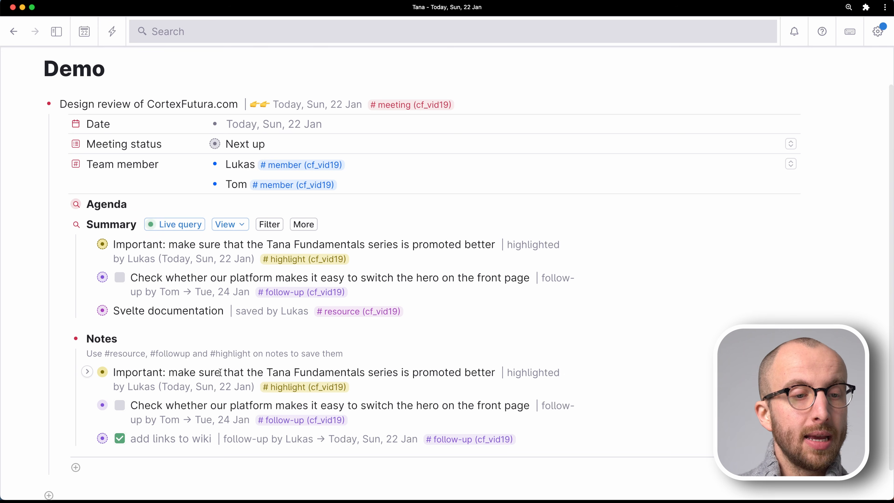
pyautogui.click(175, 225)
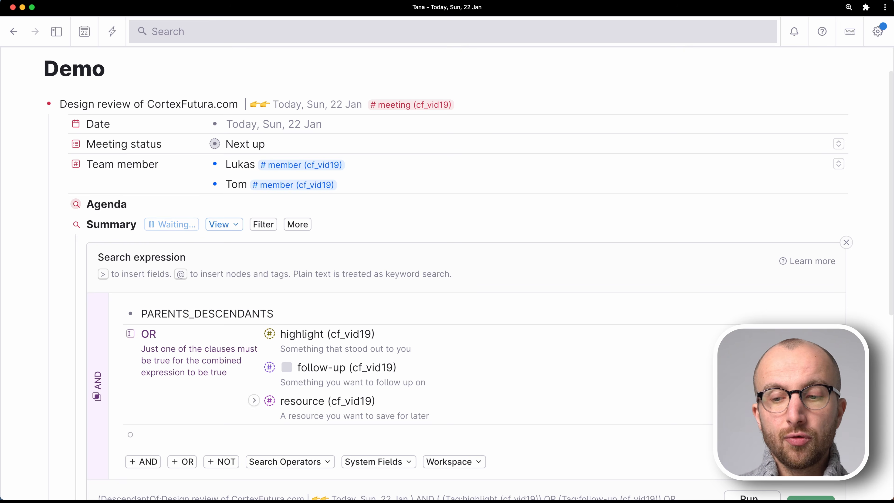
pyautogui.click(815, 497)
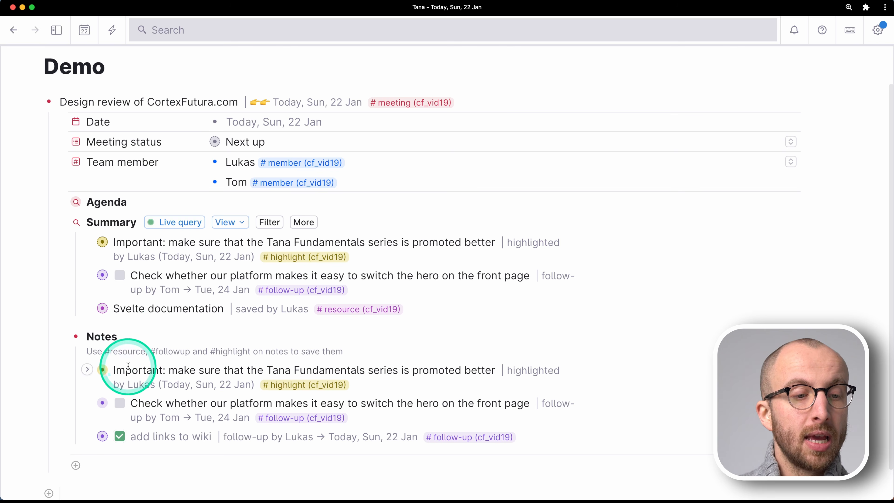
# Add the node "Add something worthy of a highlight" below the meeting's Notes, tagged highlight (cf_vid19).
pyautogui.moveTo(82, 333)
pyautogui.mouseDown()
pyautogui.moveTo(140, 336)
pyautogui.moveTo(91, 337)
pyautogui.mouseUp()
pyautogui.click(122, 461)
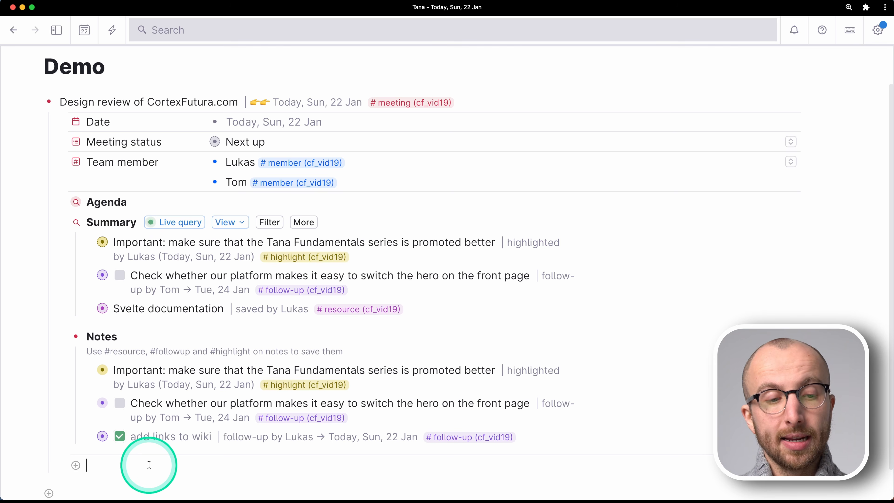
pyautogui.click(122, 416)
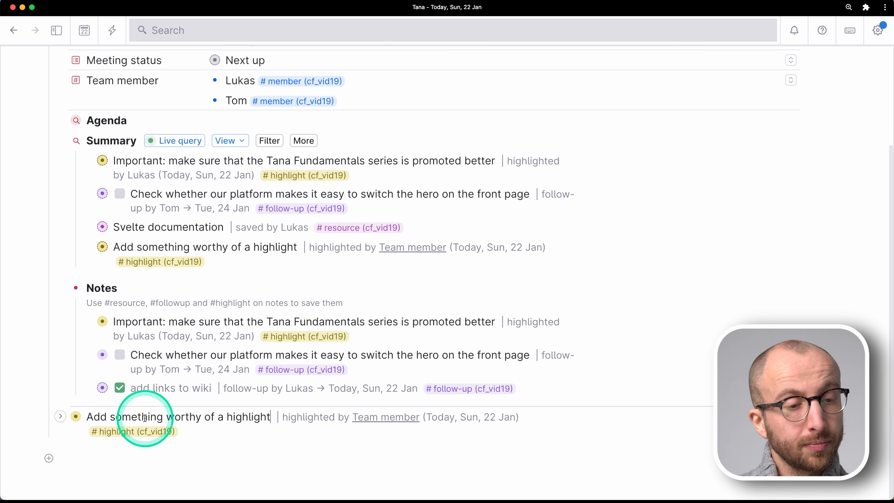
pyautogui.scroll(1, 122, 417)
pyautogui.scroll(2, 120, 416)
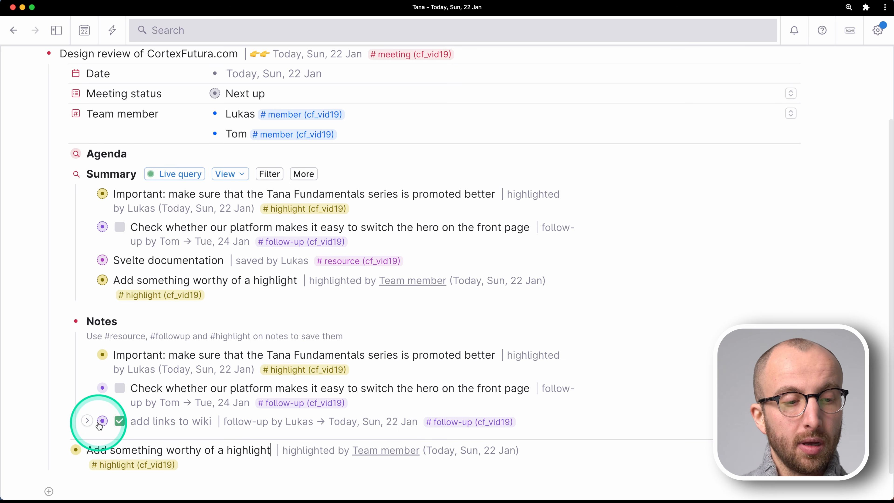
pyautogui.moveTo(103, 423)
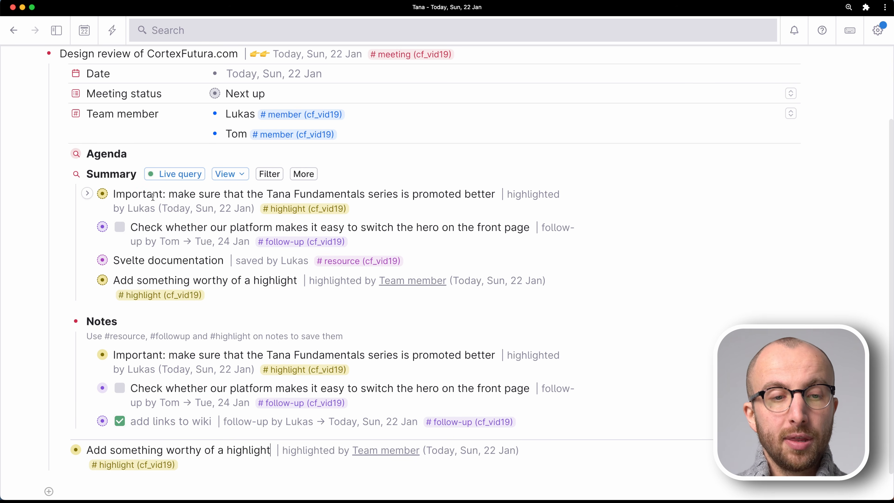
# Change the operator in the Summary's search expression to PARENTS_DESCENDANTS_WITH_REFS.
pyautogui.click(177, 172)
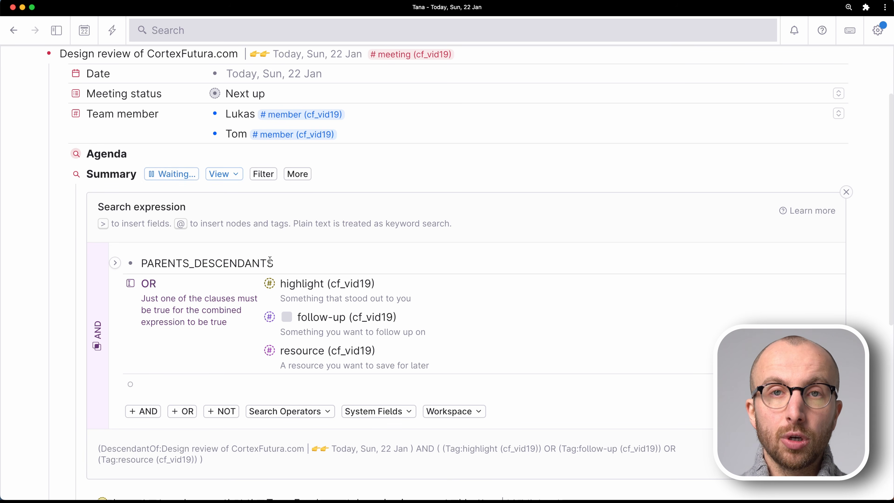
pyautogui.click(297, 259)
pyautogui.write('_')
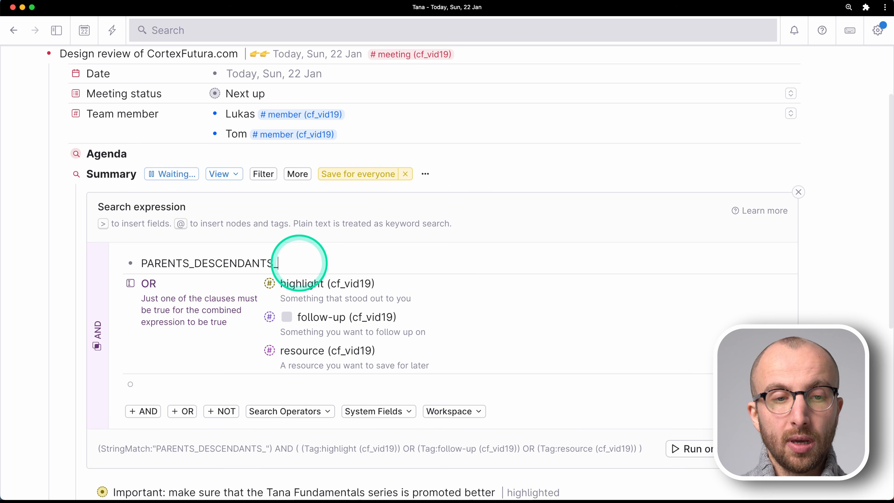
pyautogui.write('WITH_REFS')
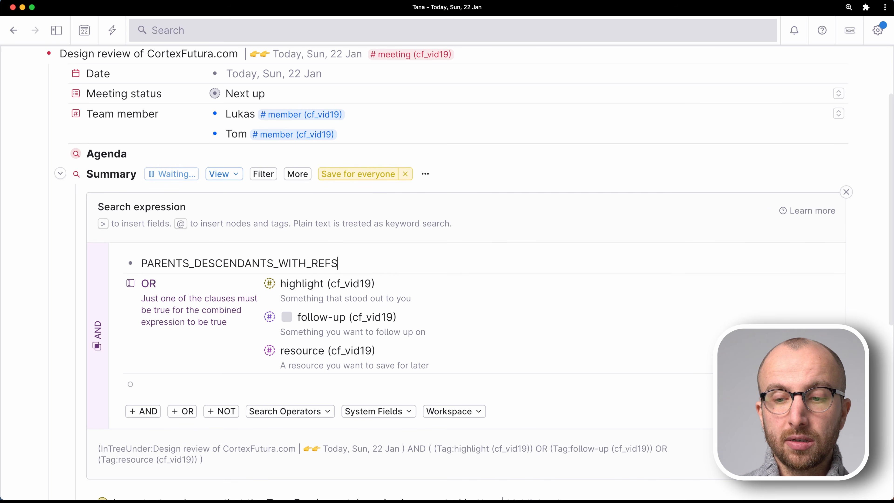
pyautogui.press('Escape')
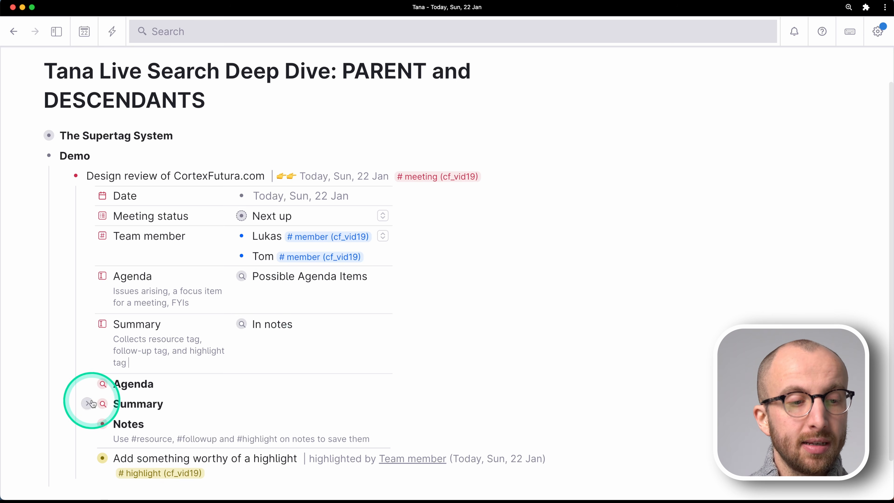
# Expand the meeting's Agenda search node below the fields and examine its search expression.
pyautogui.click(88, 383)
pyautogui.click(187, 384)
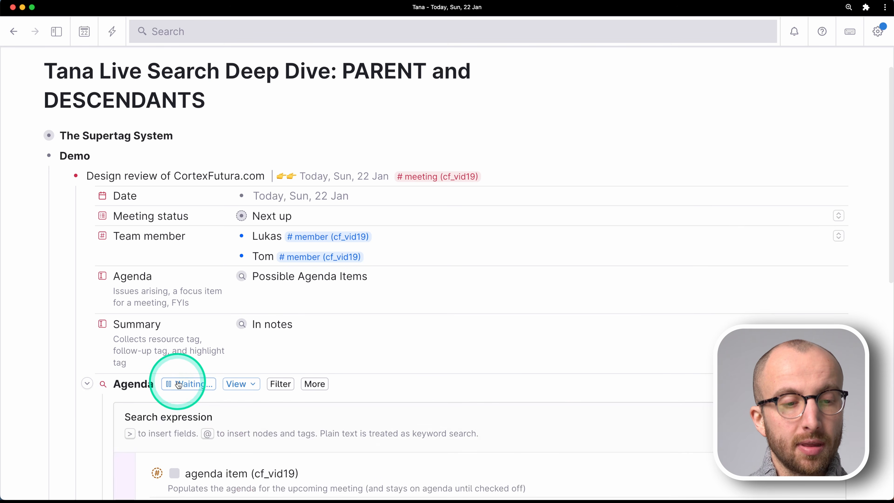
pyautogui.scroll(-3, 218, 358)
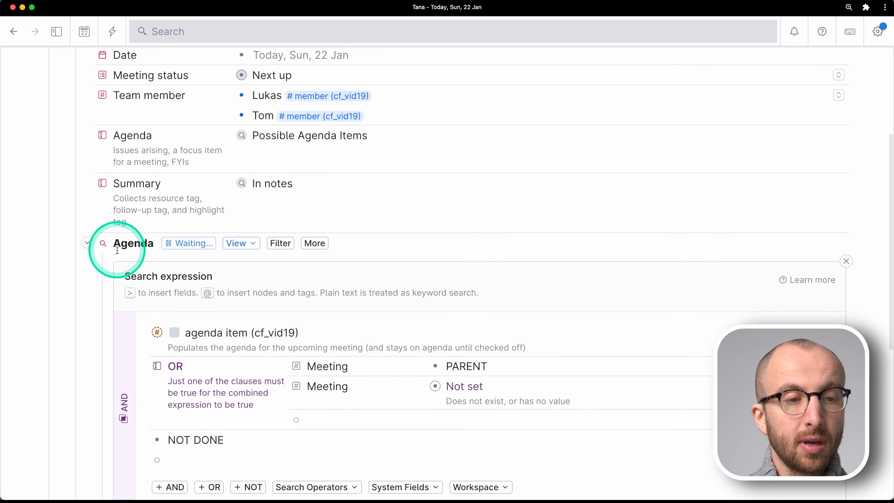
pyautogui.scroll(-2, 219, 346)
pyautogui.scroll(3, 219, 345)
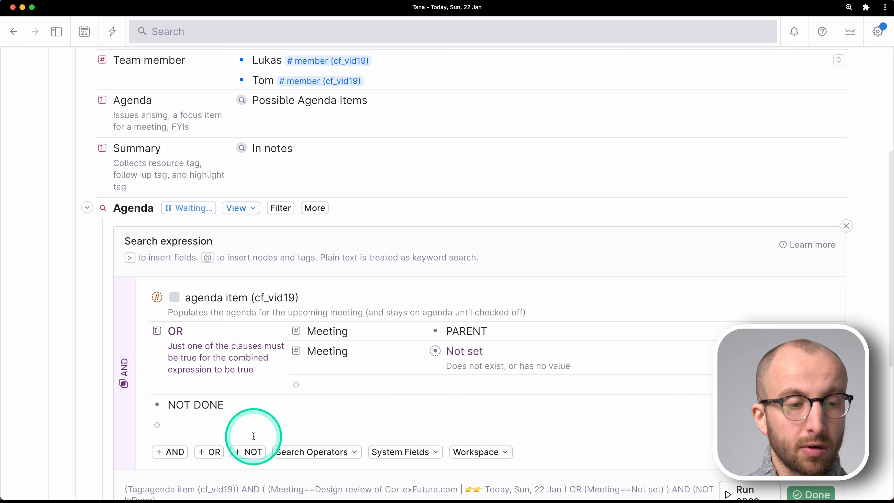
pyautogui.scroll(5, 197, 424)
# Examine the search expression of Possible Agenda Items in the Agenda field, and return both agenda searches to their live results.
pyautogui.click(233, 280)
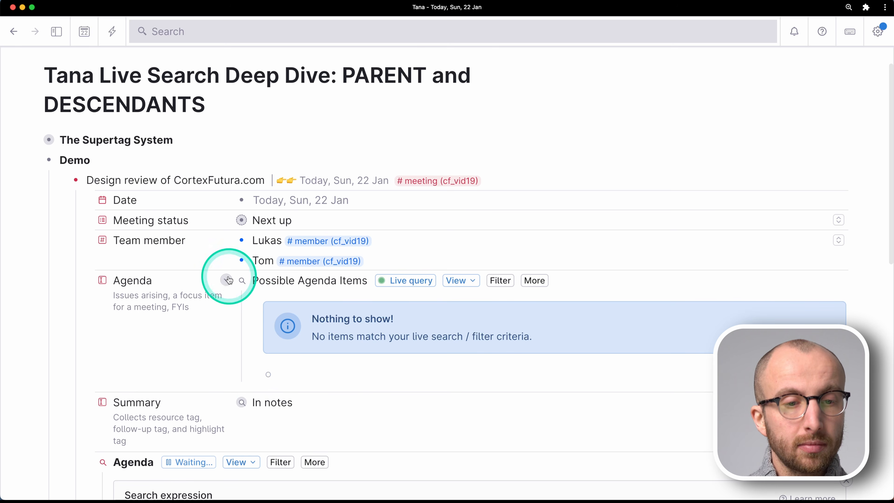
pyautogui.click(404, 280)
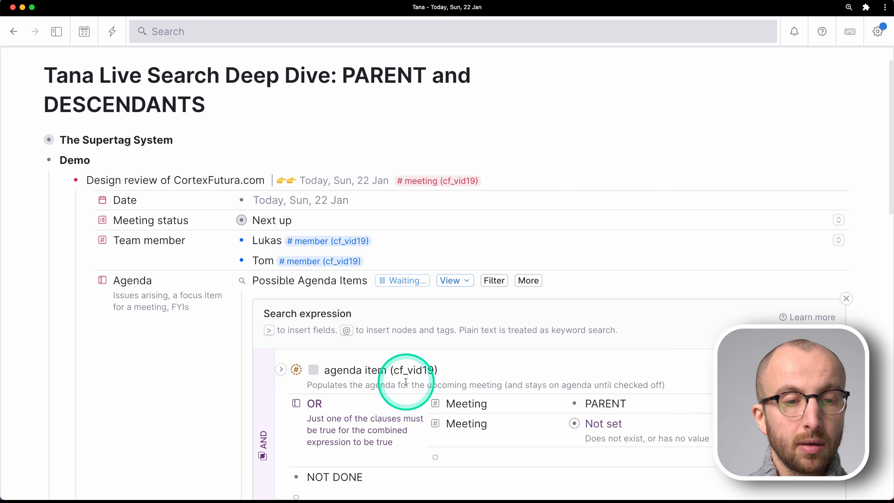
pyautogui.scroll(-6, 401, 377)
pyautogui.scroll(-1, 405, 382)
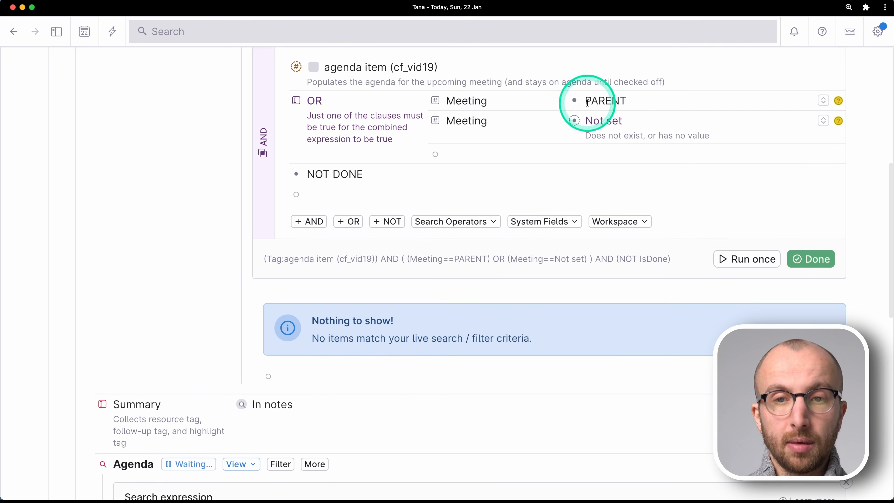
pyautogui.click(809, 259)
pyautogui.scroll(5, 535, 351)
pyautogui.scroll(-3, 535, 351)
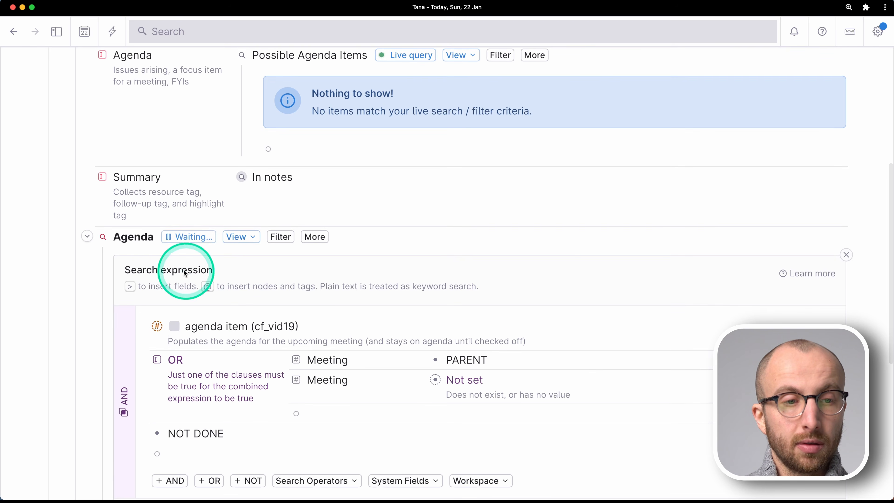
pyautogui.click(185, 237)
pyautogui.scroll(3, 224, 250)
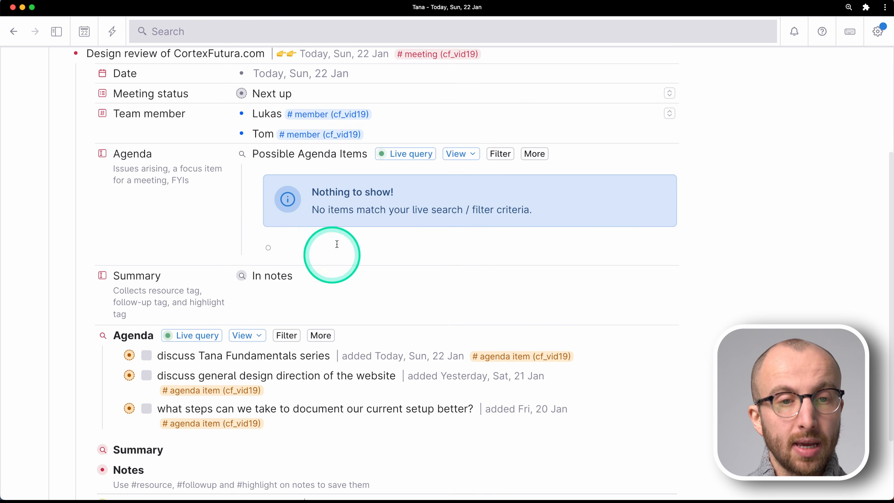
# Change the Meeting clause's operator in the Possible Agenda Items search expression to GRANDPARENT and return the search to its live results.
pyautogui.scroll(2, 322, 198)
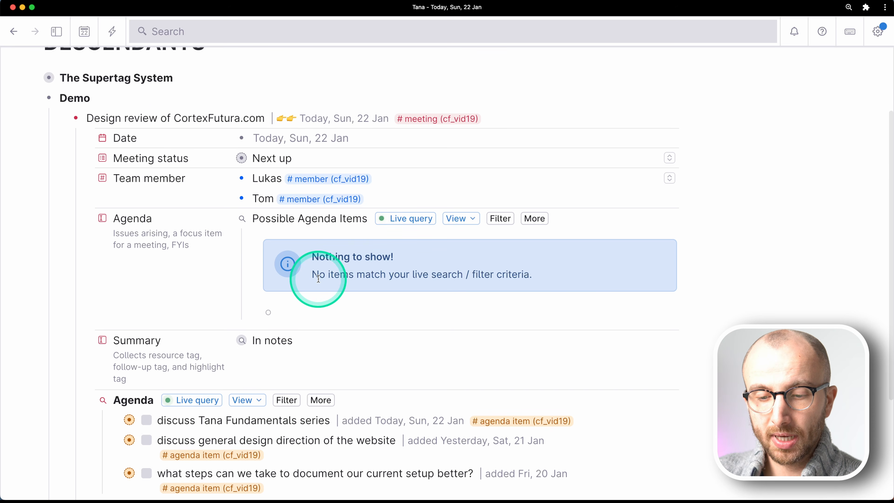
pyautogui.scroll(-3, 313, 275)
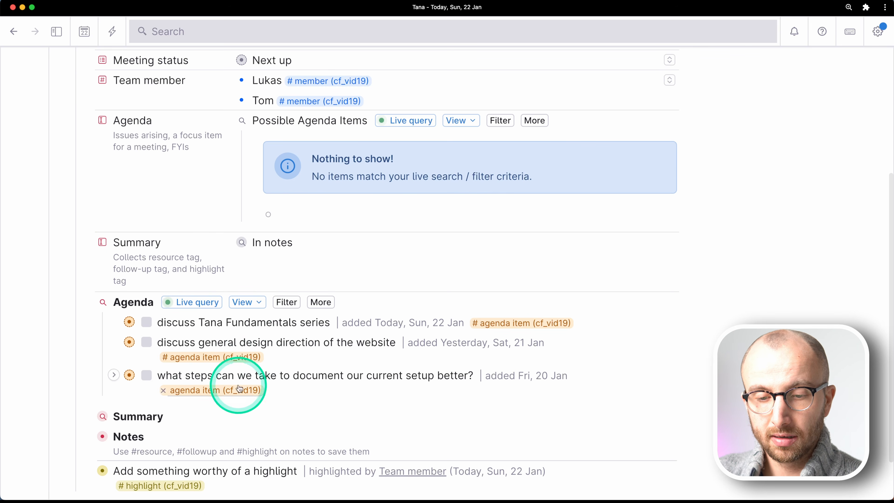
pyautogui.scroll(1, 273, 348)
pyautogui.scroll(1, 273, 348)
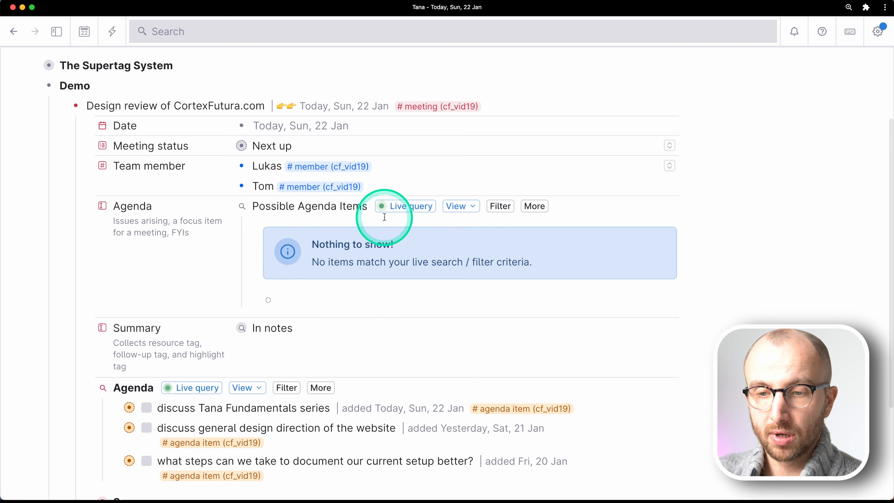
pyautogui.click(397, 207)
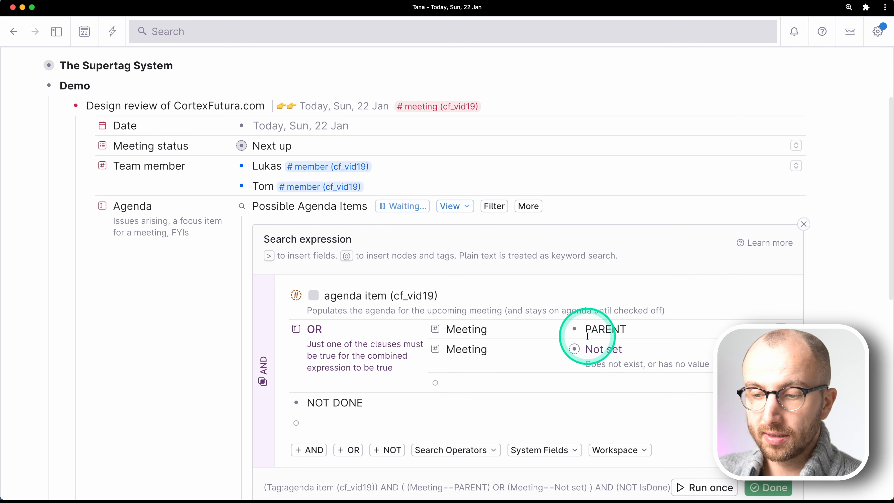
pyautogui.moveTo(584, 329); pyautogui.dragTo(630, 330)
pyautogui.click(585, 329)
pyautogui.write('GRAND')
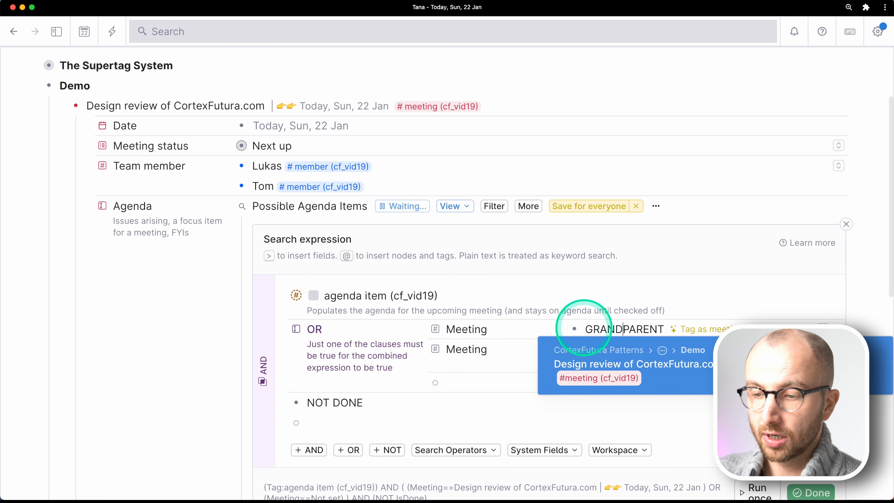
pyautogui.scroll(-3, 618, 329)
pyautogui.press('Escape')
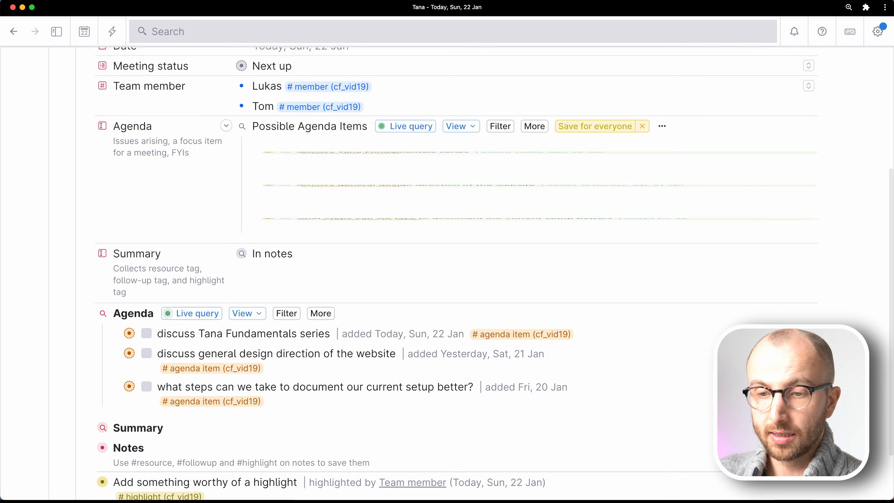
pyautogui.scroll(3, 449, 263)
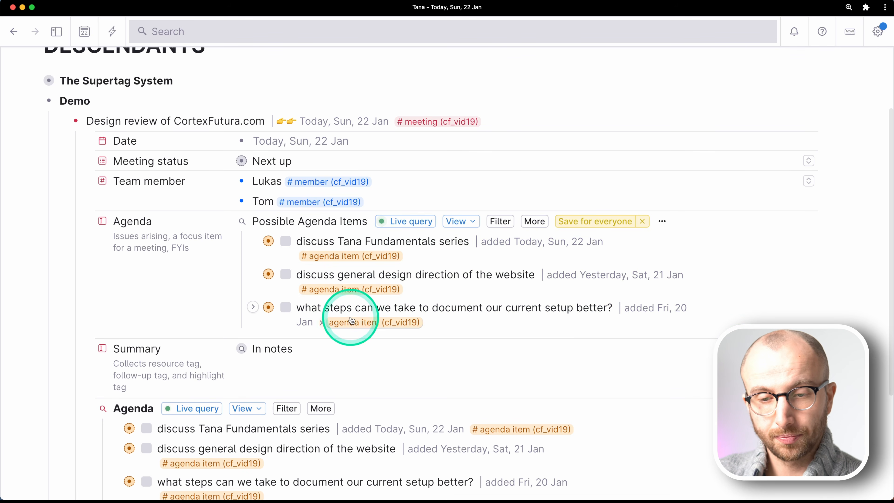
# Collapse Possible Agenda Items and the Agenda search node below the fields, and expand the Summary search node to review its results.
pyautogui.click(225, 223)
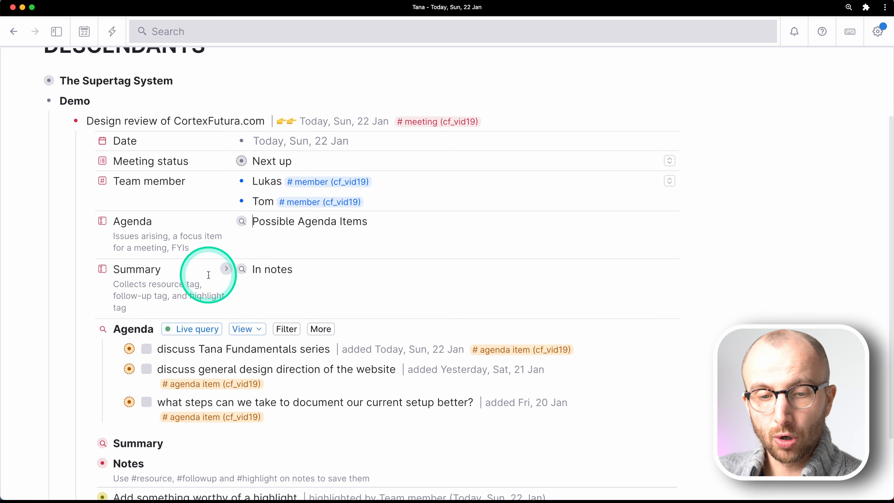
pyautogui.click(88, 329)
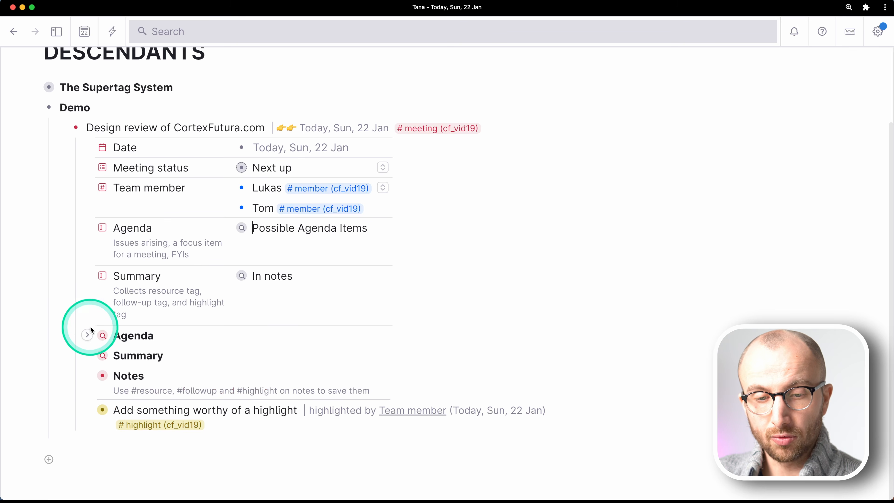
pyautogui.click(88, 351)
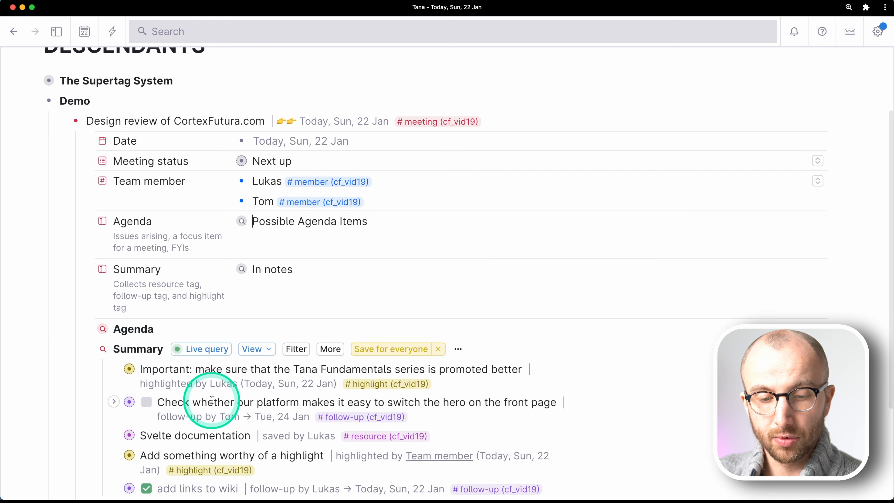
pyautogui.scroll(-3, 220, 379)
pyautogui.scroll(3, 222, 328)
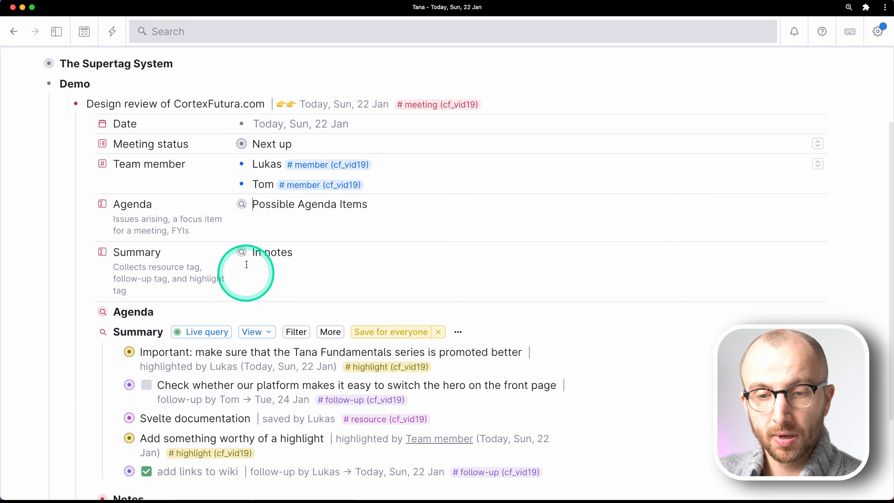
# Expand the In notes search in the Summary field and change its operator to GRANDPARENTS_DESCENDANTS.
pyautogui.click(227, 252)
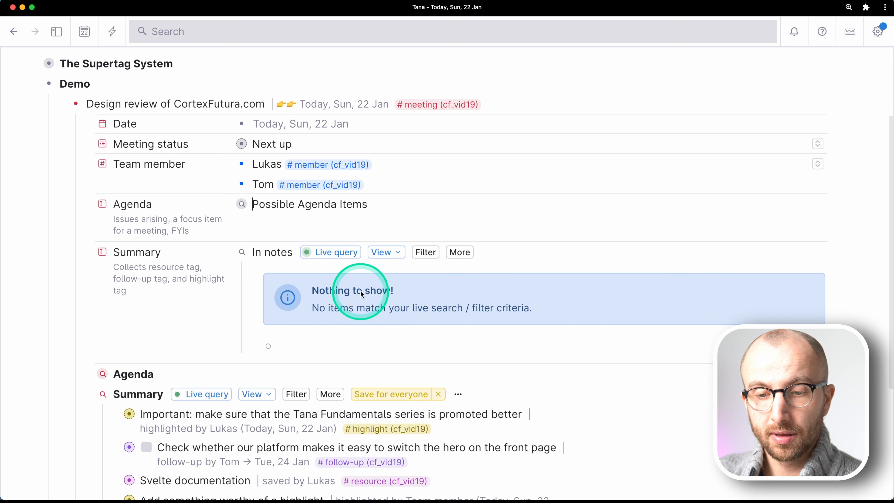
pyautogui.click(336, 252)
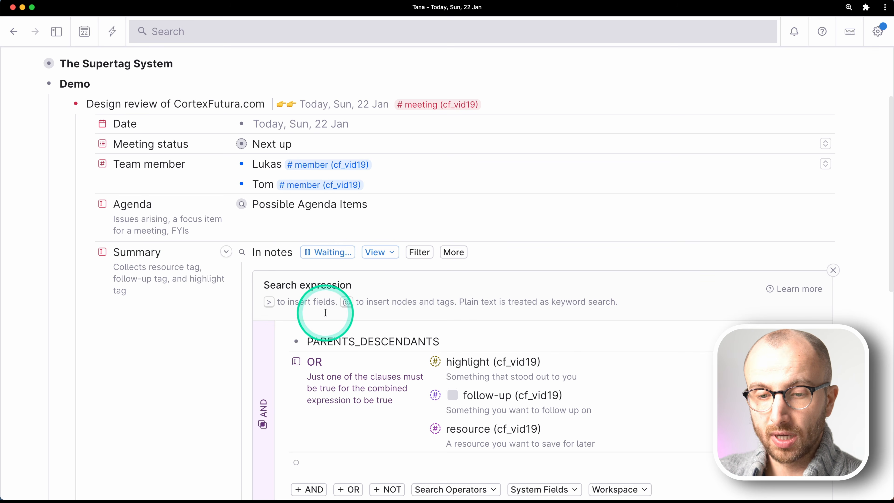
pyautogui.scroll(-3, 325, 314)
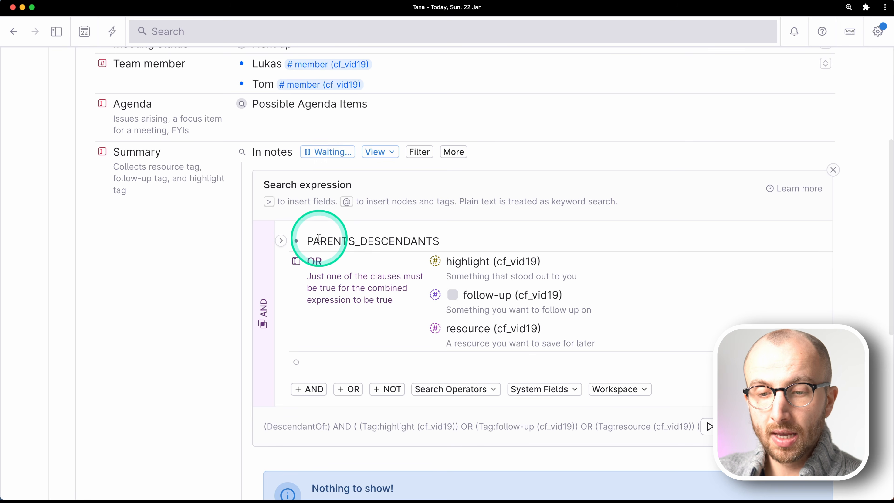
pyautogui.click(309, 239)
pyautogui.write('GRAN')
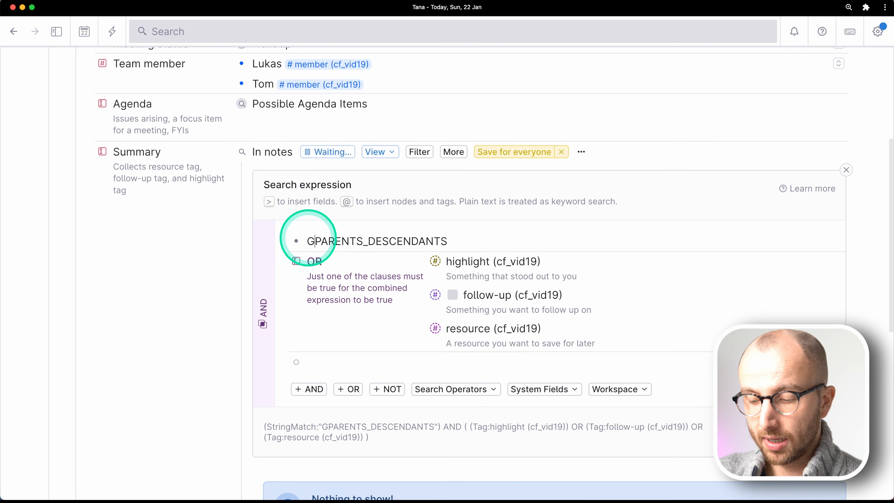
pyautogui.write('D')
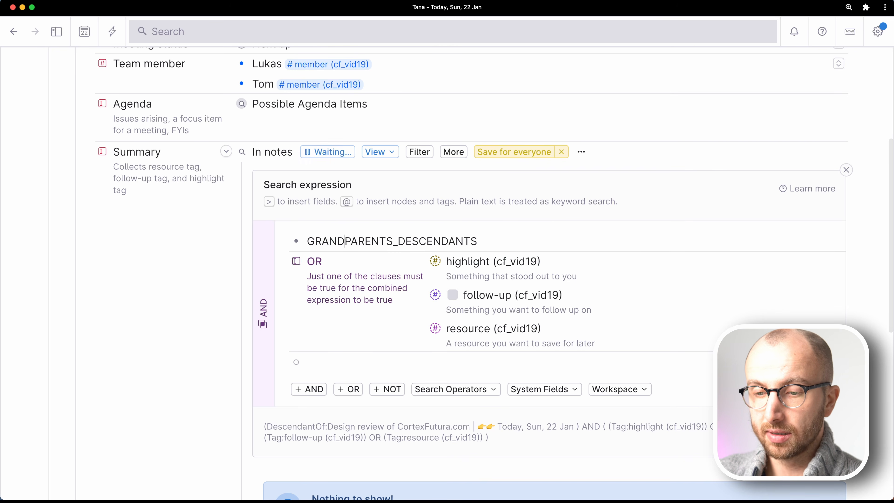
pyautogui.press('Escape')
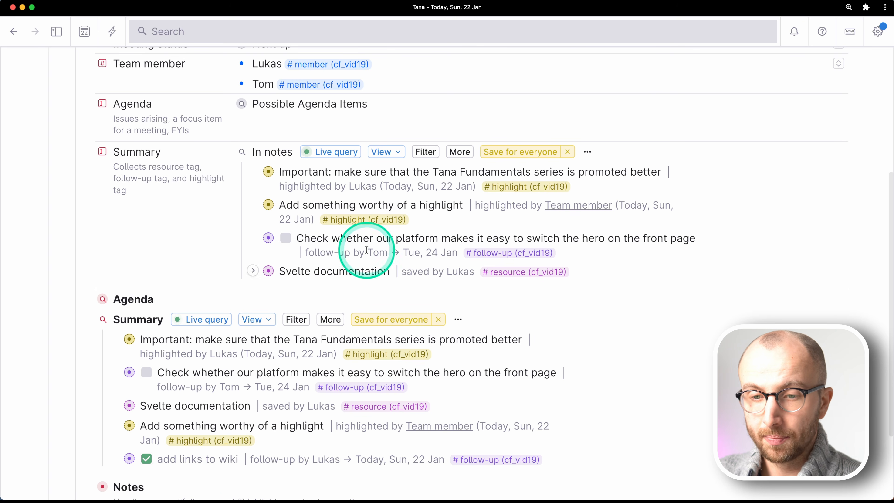
# Extend the operator in the In notes search expression to GRANDPARENTS_DESCENDANTS_WITH_REFS and compare its live results with the Summary node below.
pyautogui.click(351, 156)
pyautogui.click(478, 241)
pyautogui.write('_WITH_REFS')
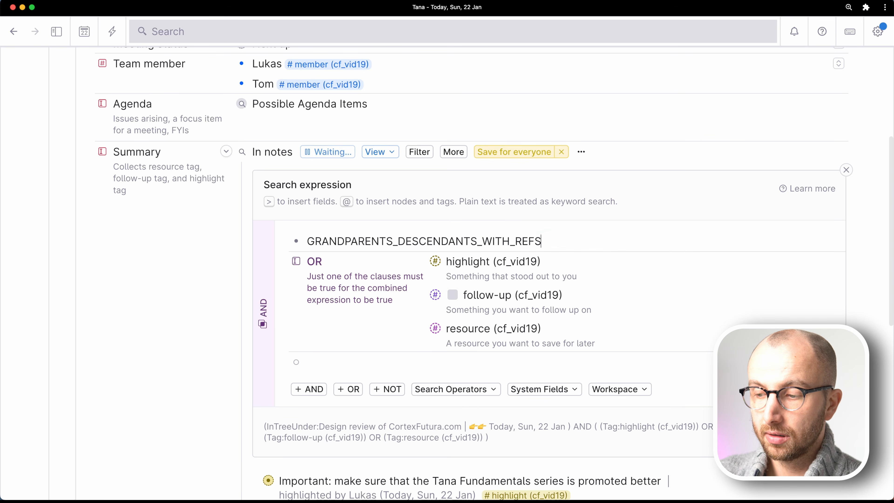
pyautogui.press('Escape')
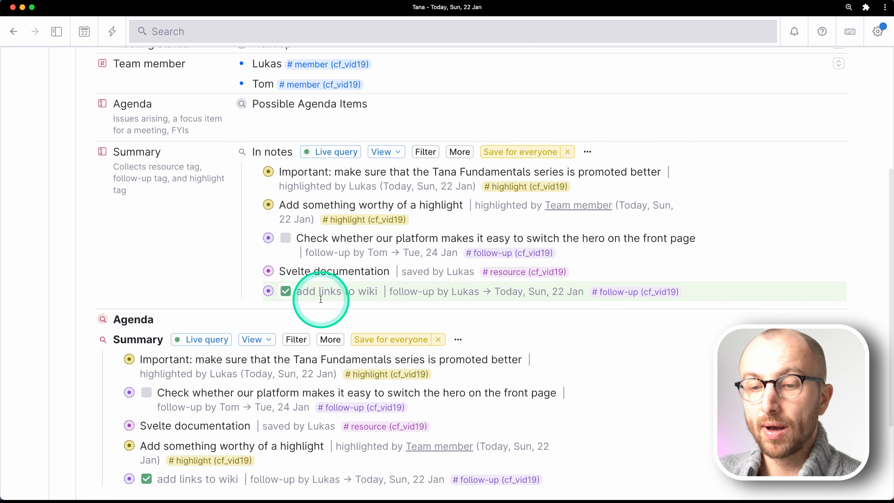
pyautogui.scroll(-3, 320, 299)
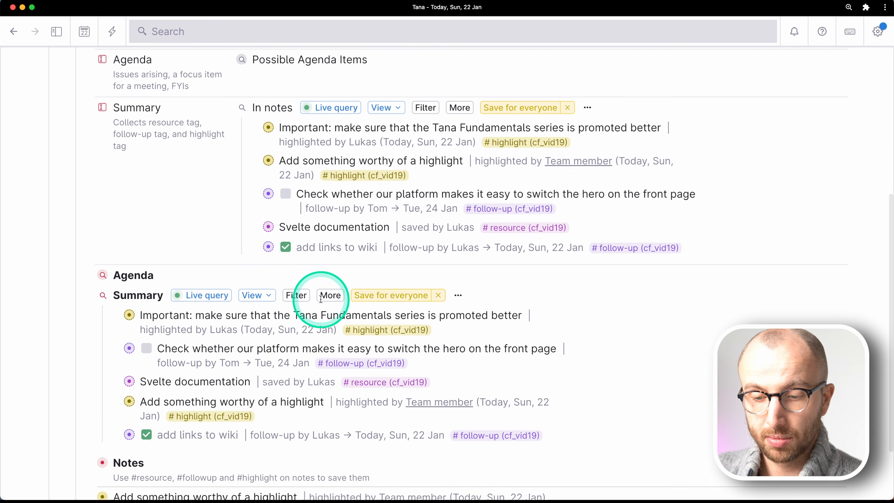
pyautogui.scroll(-5, 320, 299)
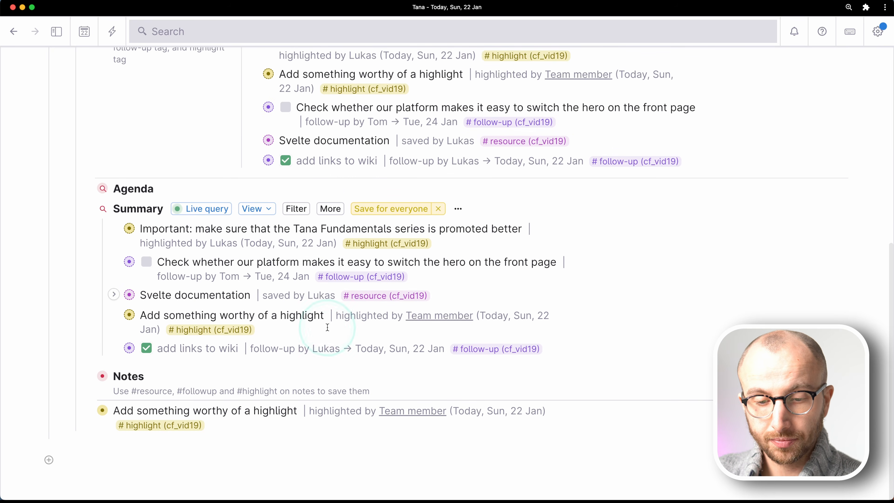